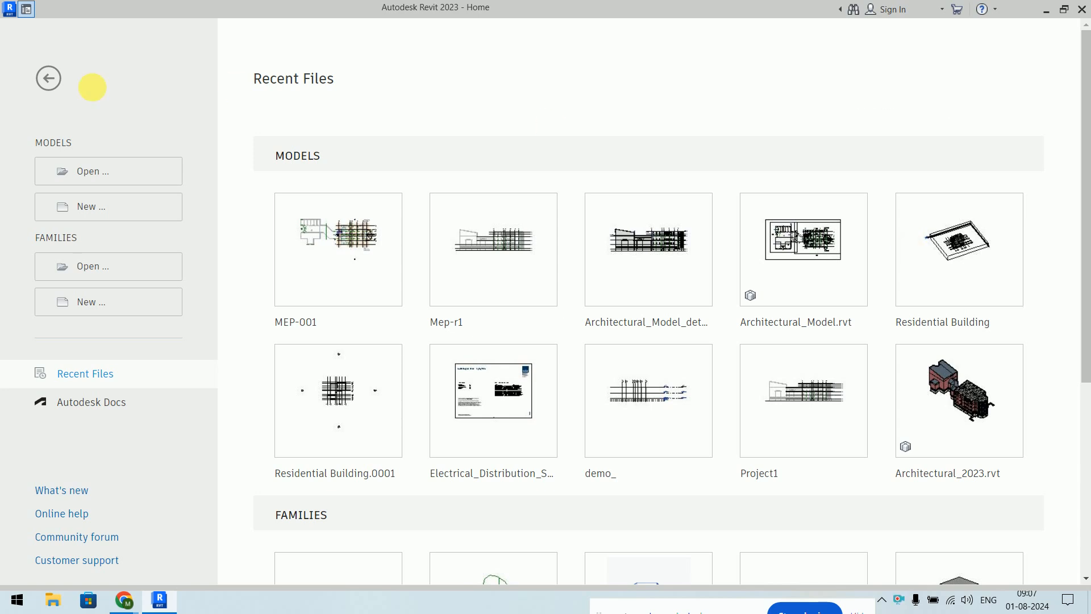
Step: Create a new project from the Systems-Default_Metric template
click(114, 208)
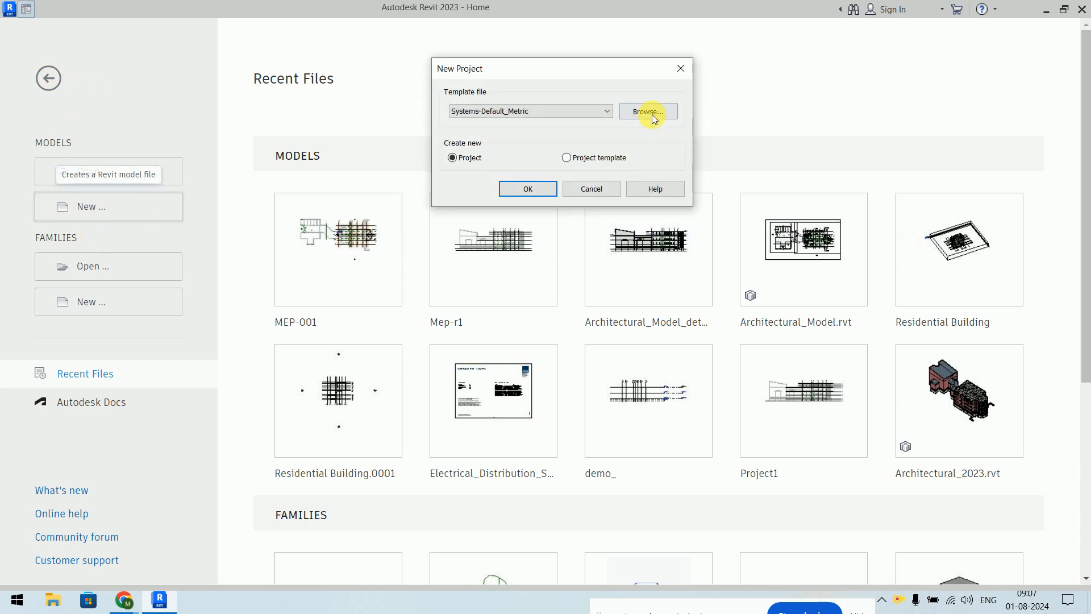
click(550, 116)
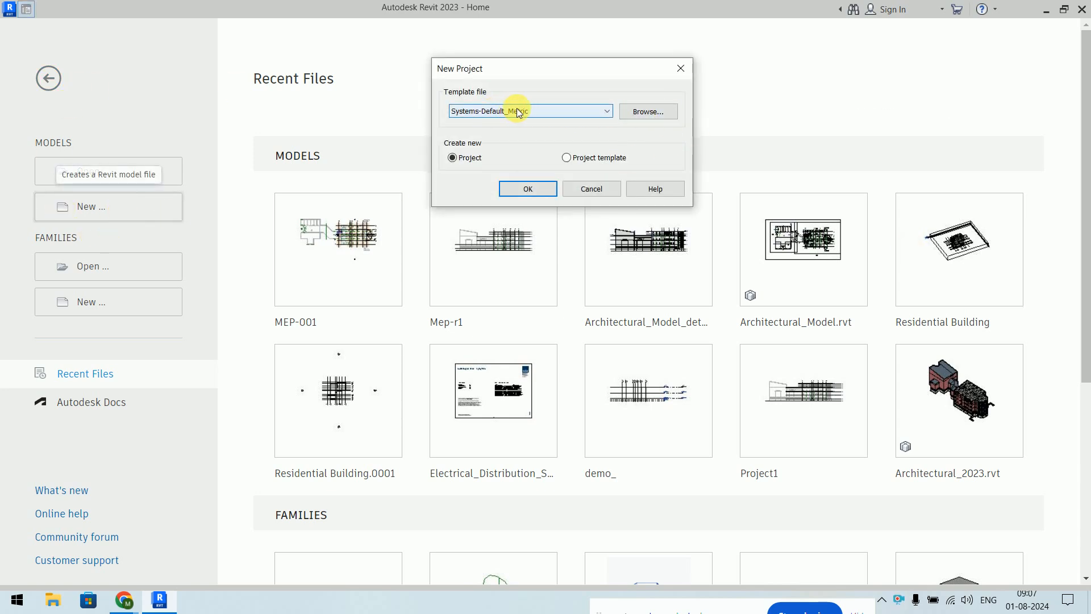
click(565, 112)
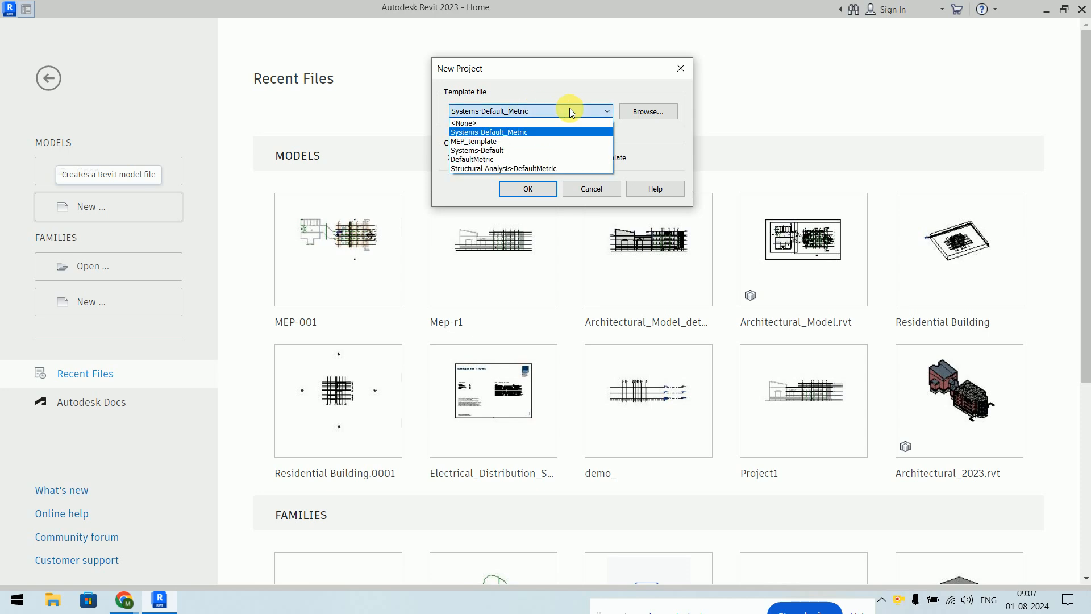
click(539, 135)
click(533, 188)
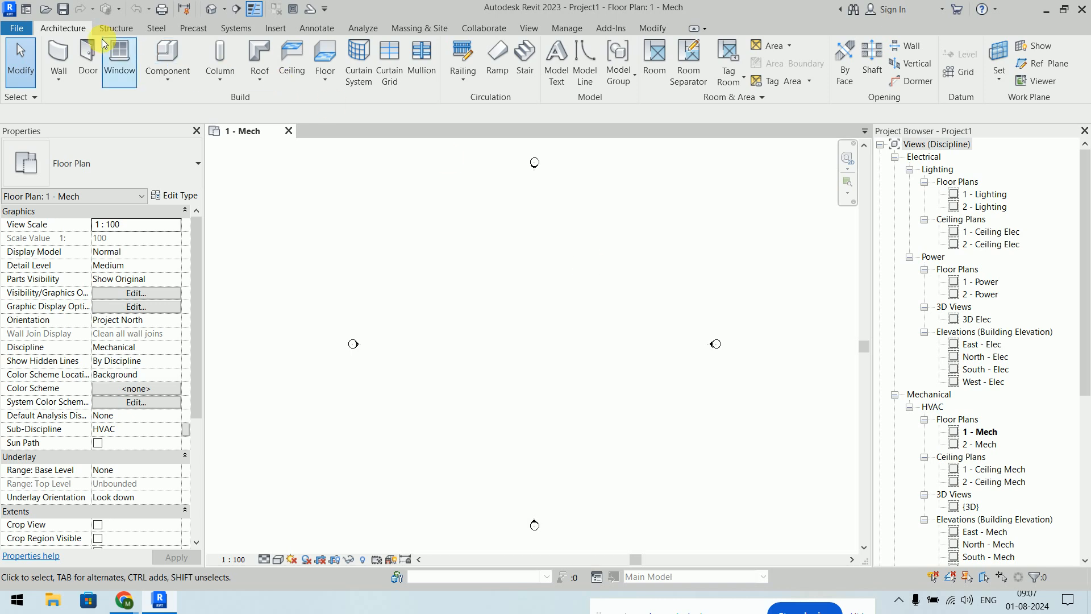
Step: Link the Revit model Architectural_Model_detached.rvt from the BIM Concepts desktop folder, positioned Auto - Internal Origin to Internal Origin
click(286, 32)
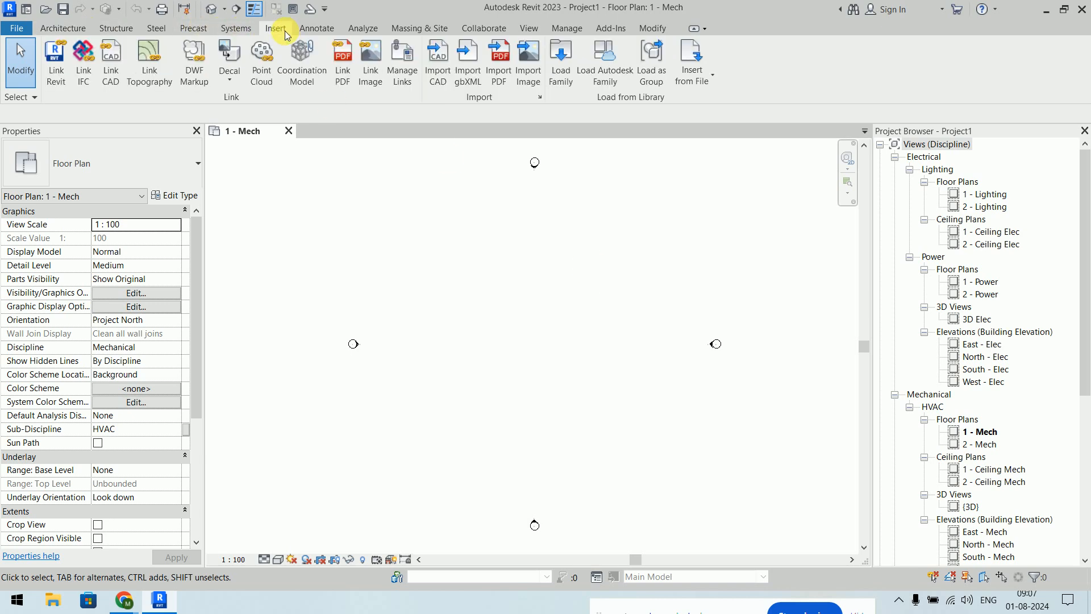
click(50, 70)
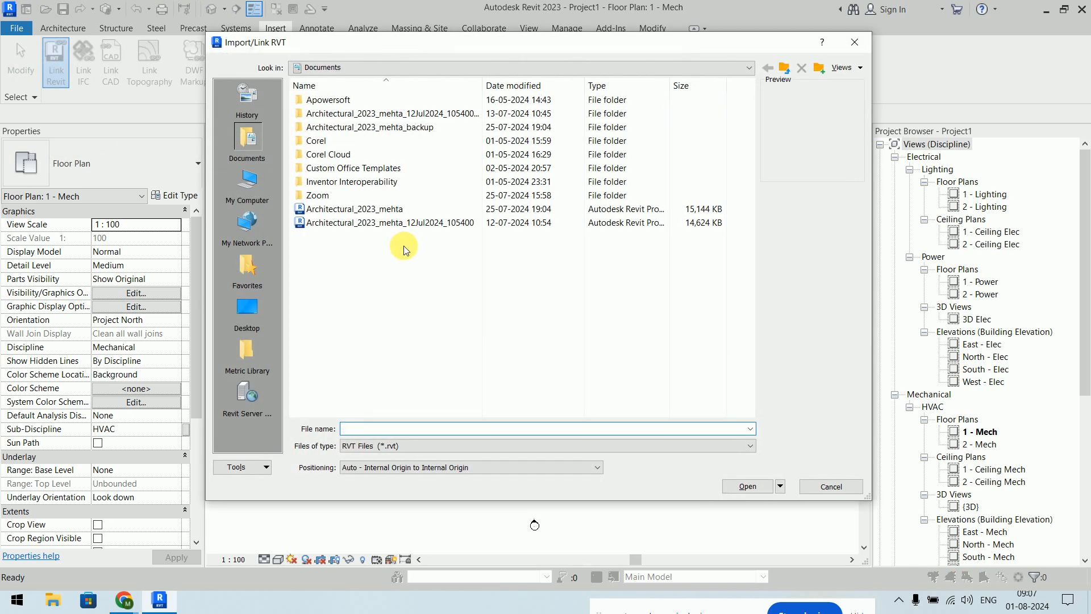
click(272, 330)
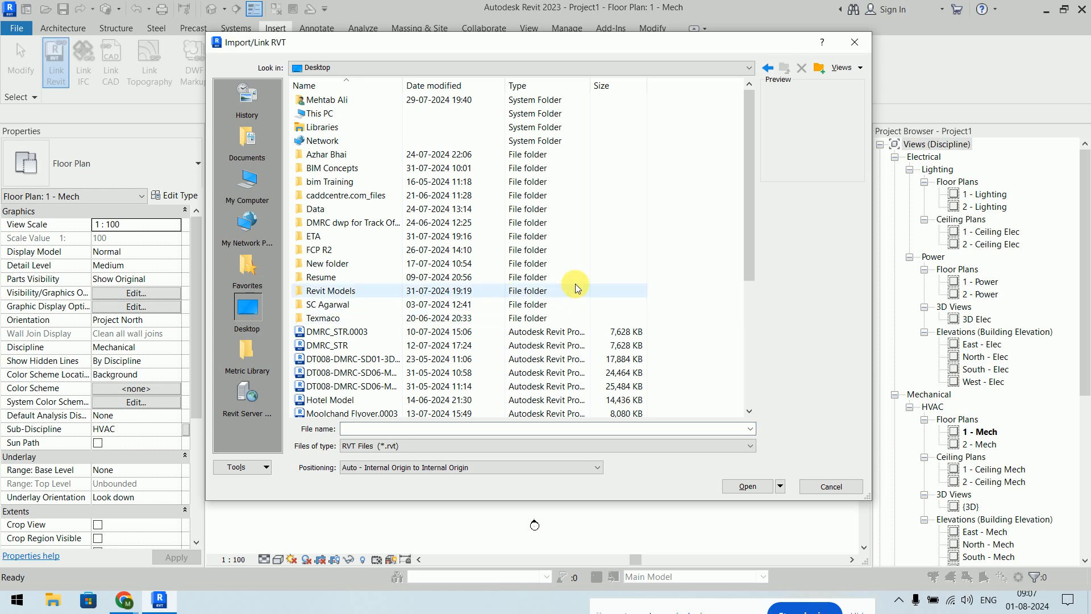
scroll(576, 287, down, 5)
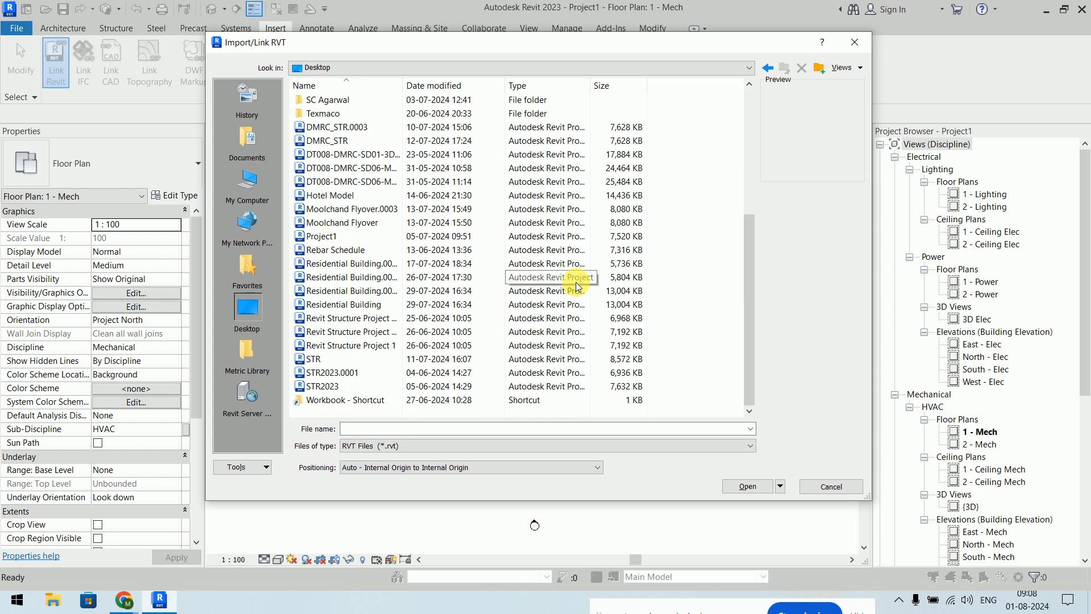
scroll(576, 287, up, 5)
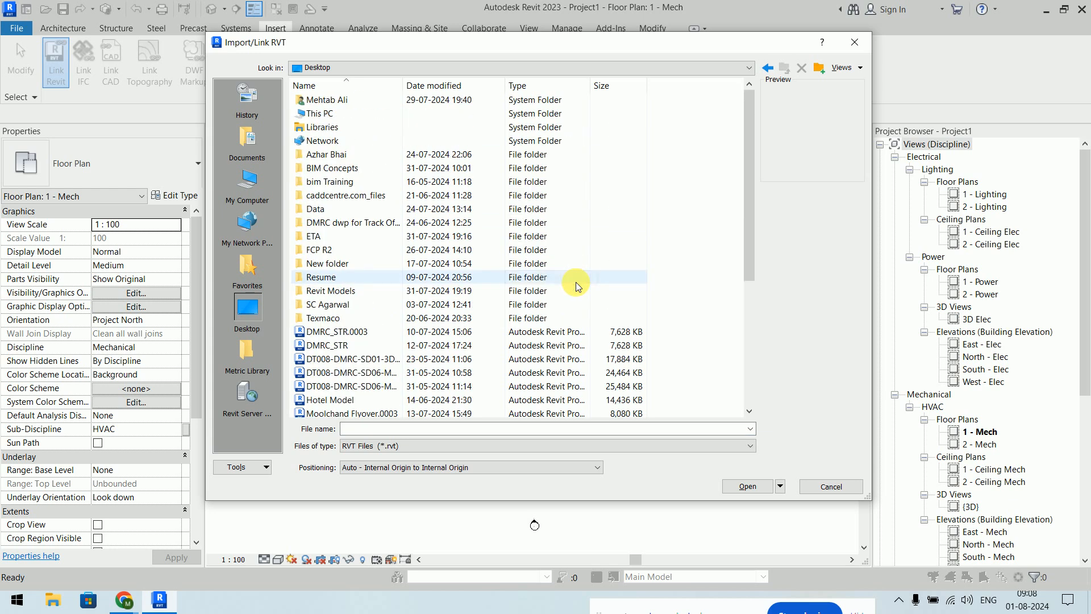
double_click(343, 188)
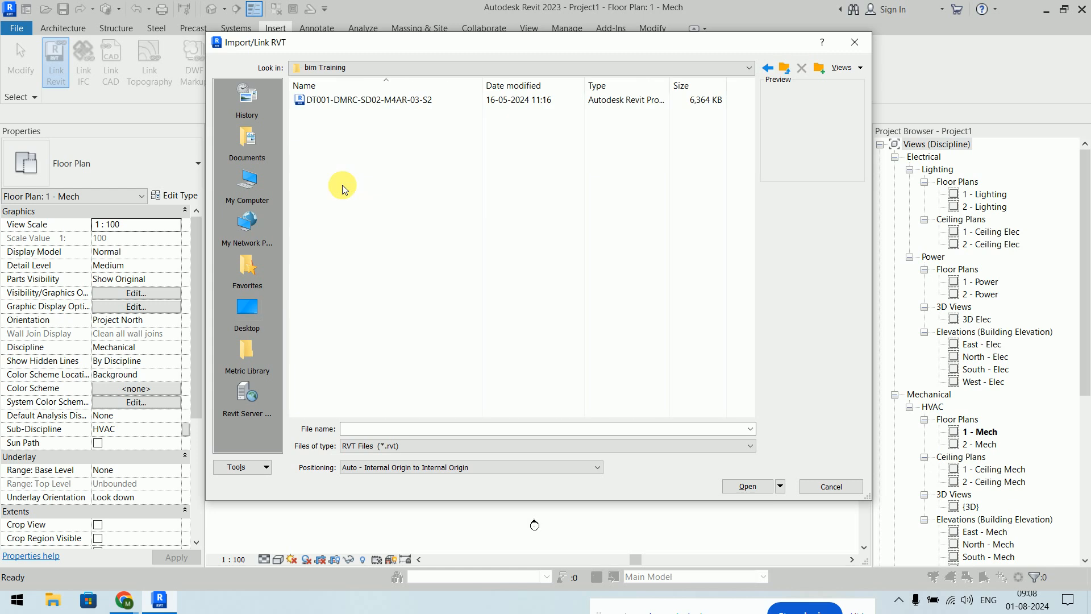
click(787, 68)
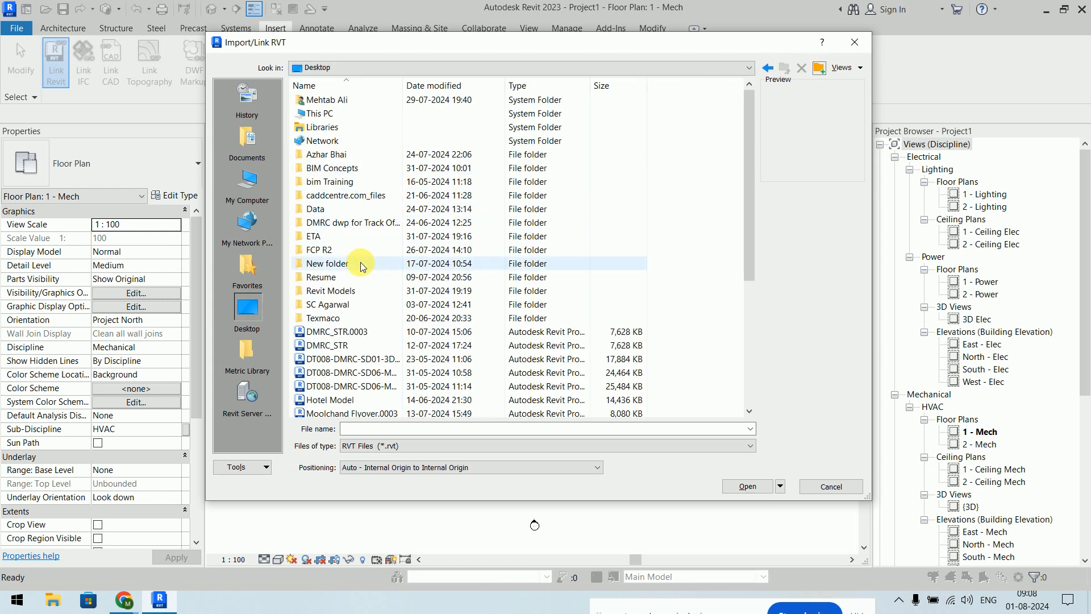
double_click(352, 168)
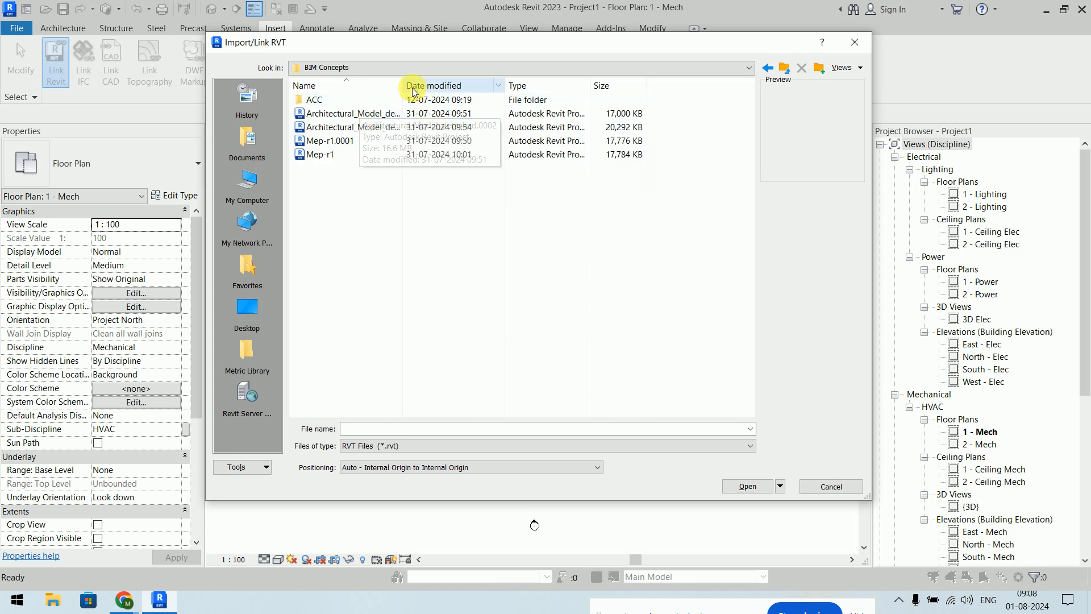
drag(403, 85, 534, 86)
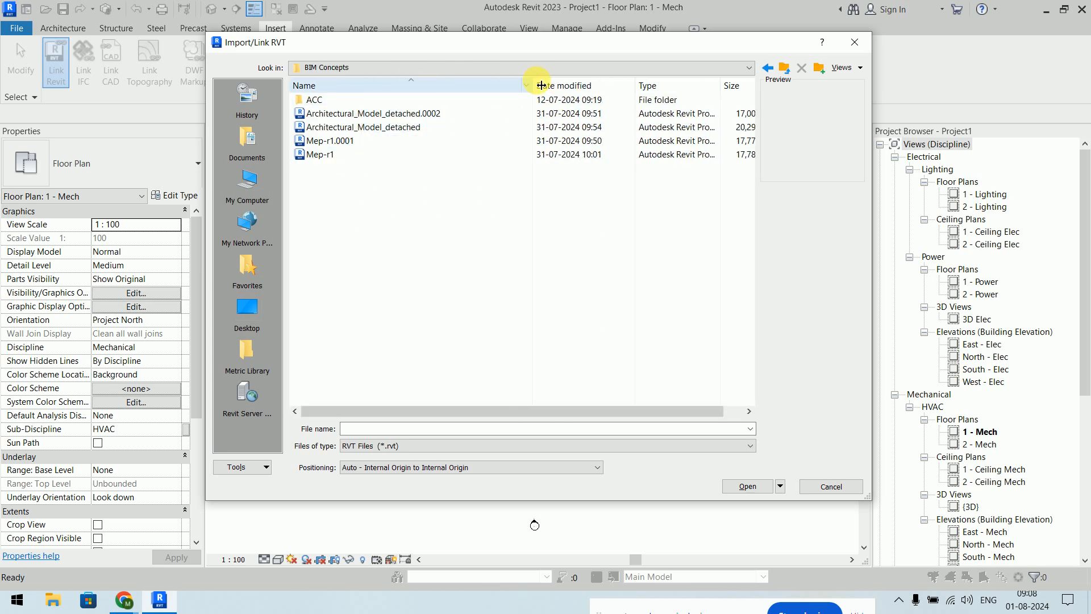
click(426, 128)
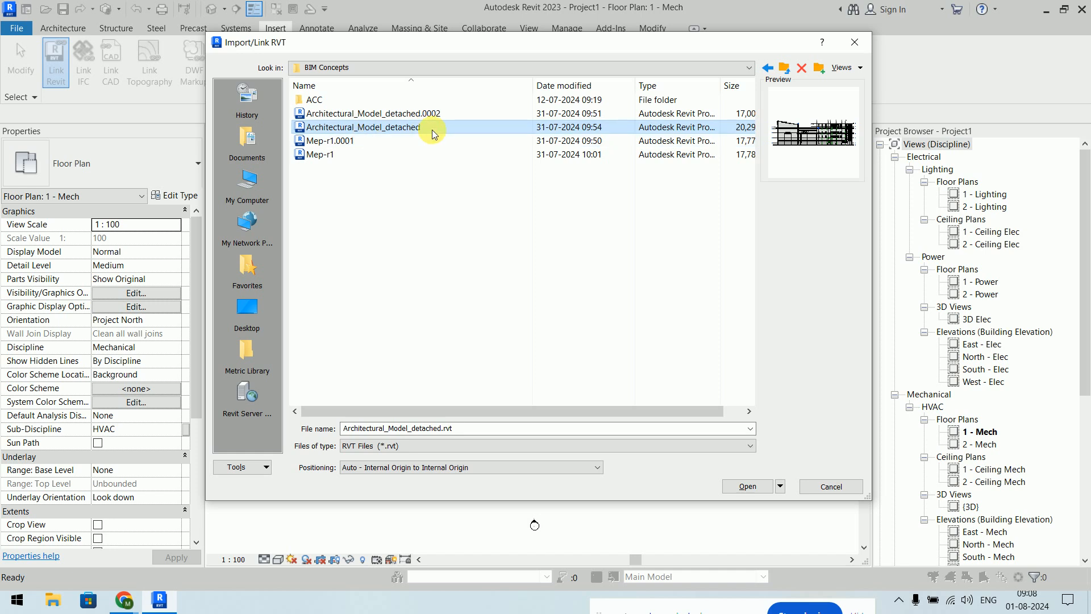
click(733, 490)
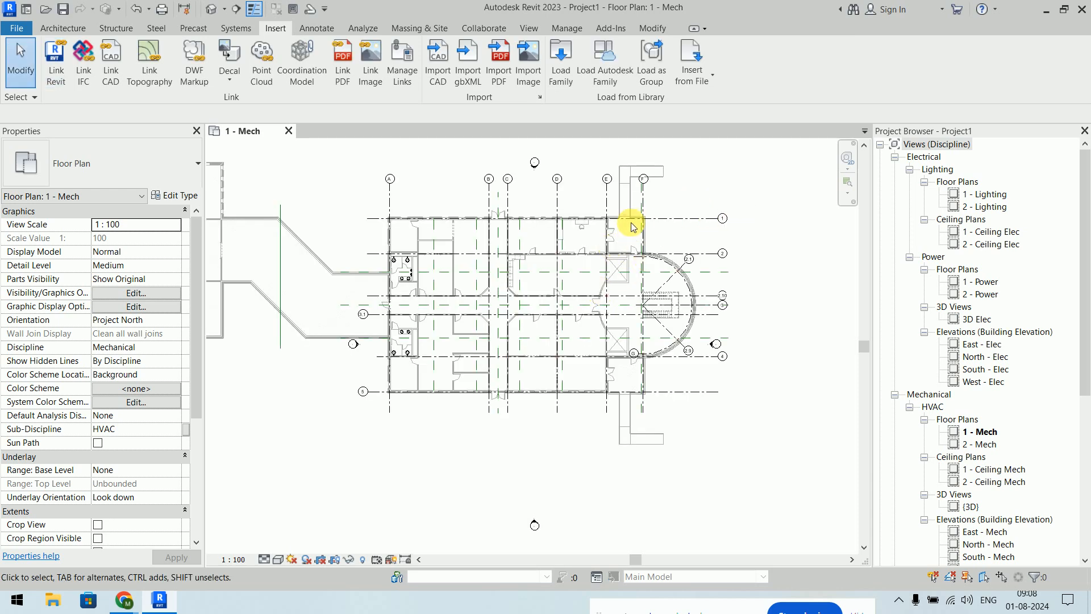
Step: Enable selection of links and turn on Room Bounding in the linked architectural model's type properties
click(934, 578)
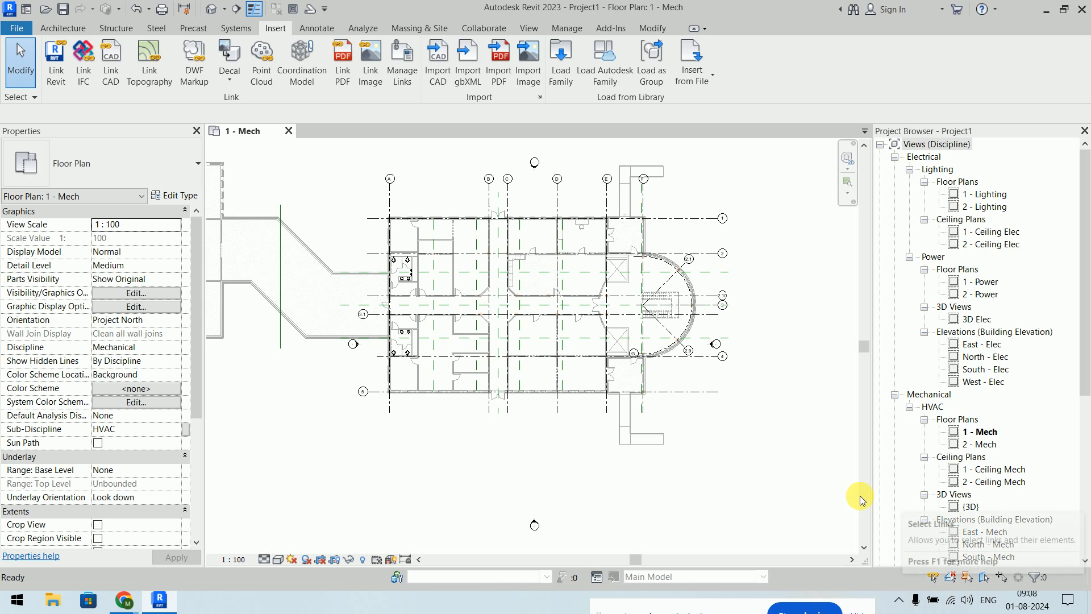
click(694, 304)
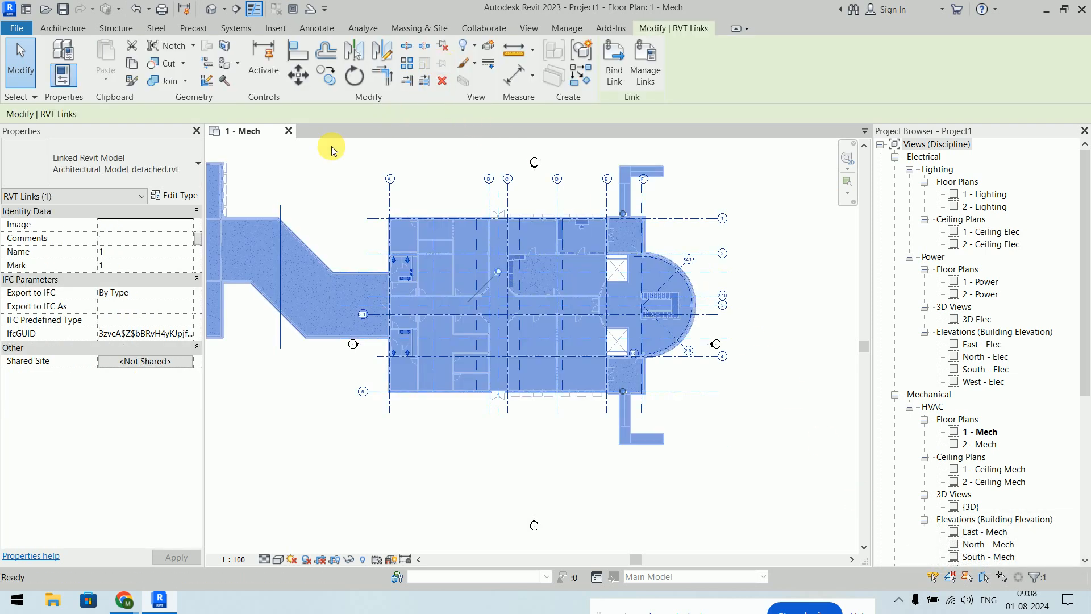
click(177, 199)
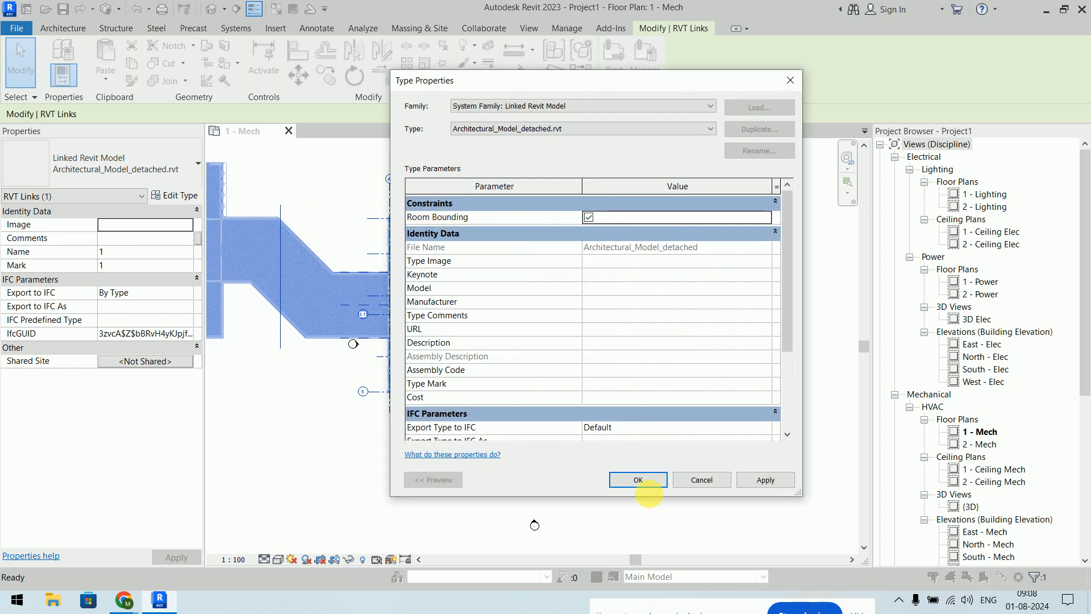
click(656, 478)
click(760, 473)
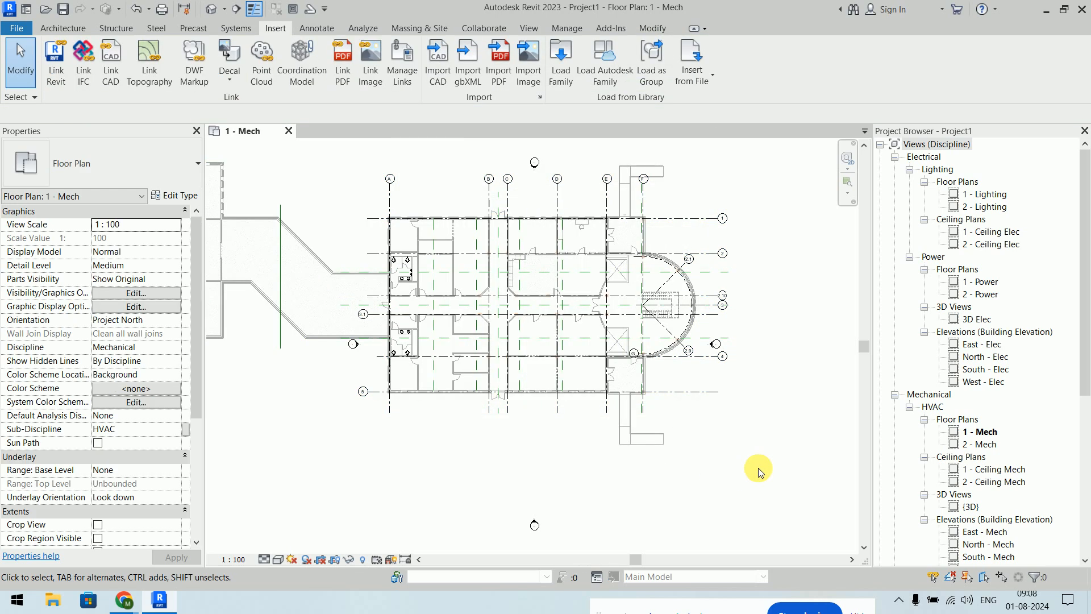
Step: Open the South - Mech building elevation under the Mechanical HVAC views
scroll(1003, 389, down, 3)
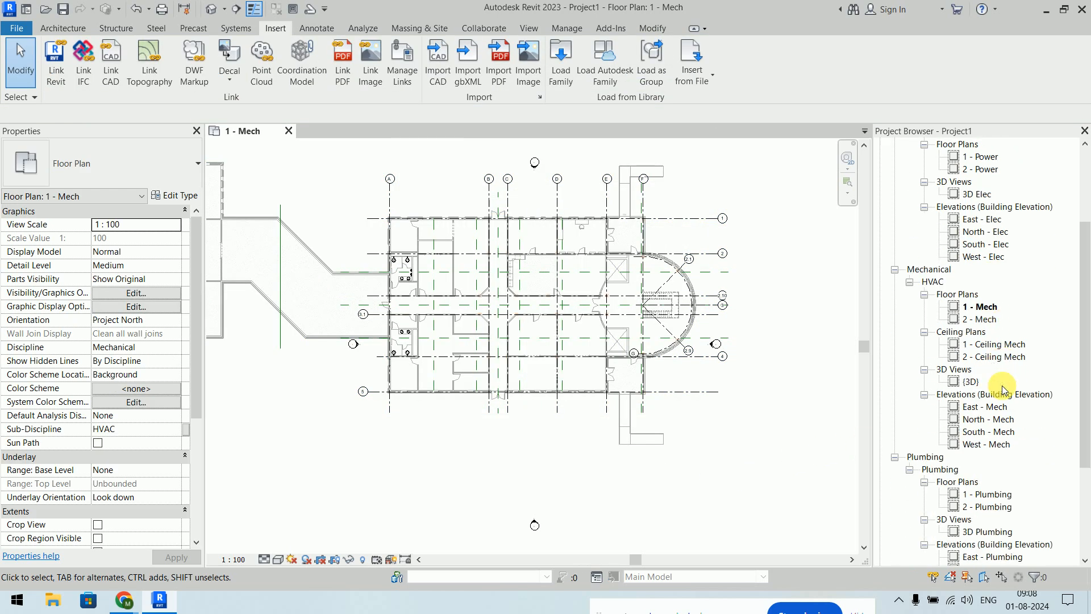
click(1003, 432)
double_click(1003, 431)
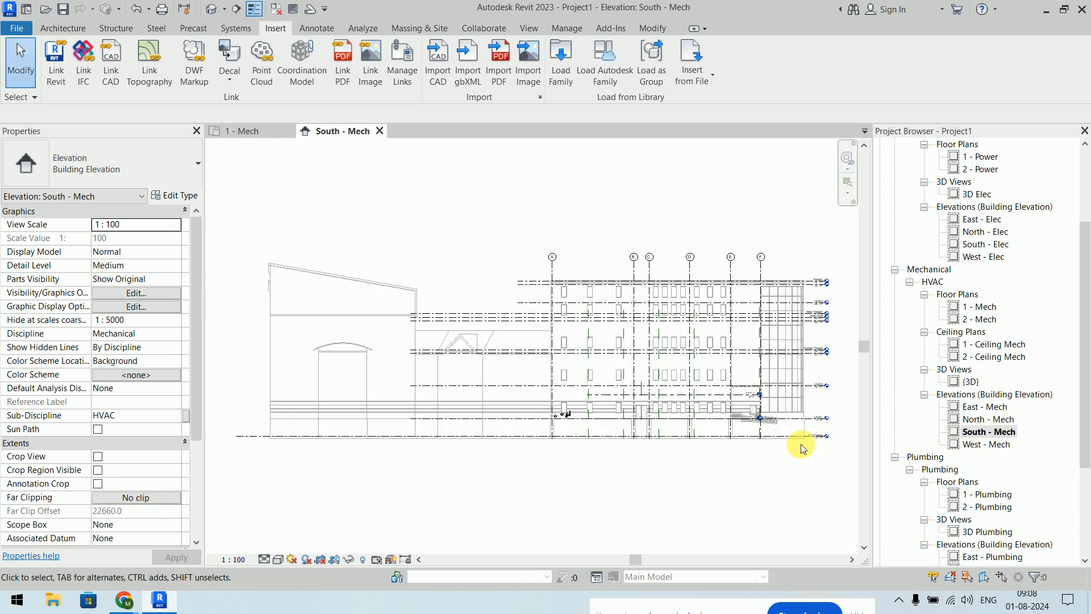
Step: Extend the project's Level 1 and Level 2 lines so their heads sit clear to the right of the linked model's level heads
middle_drag(796, 449, 507, 362)
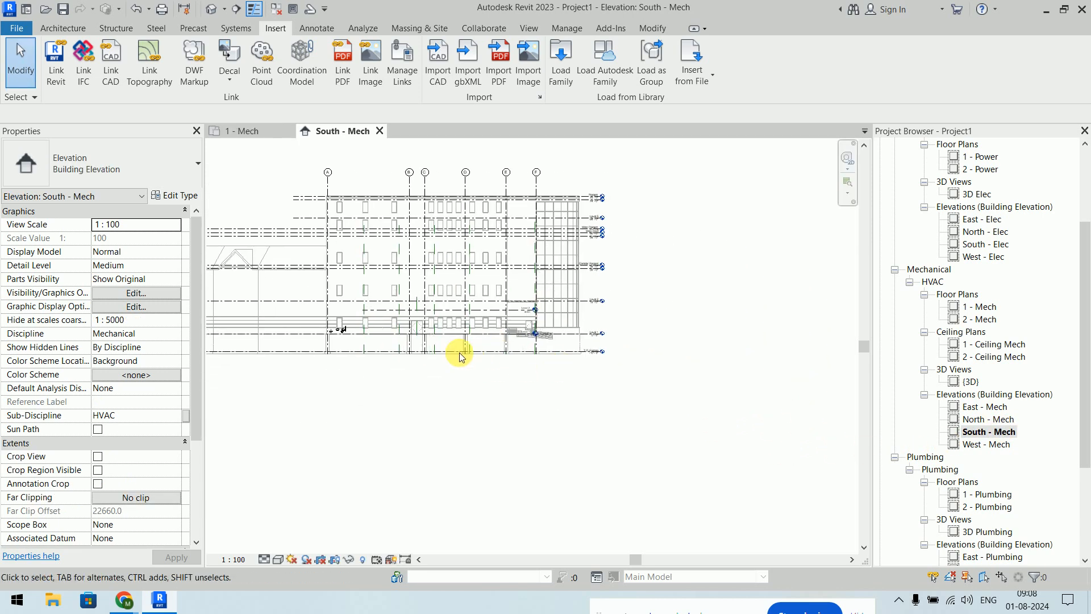
click(419, 311)
drag(532, 310, 654, 357)
click(648, 384)
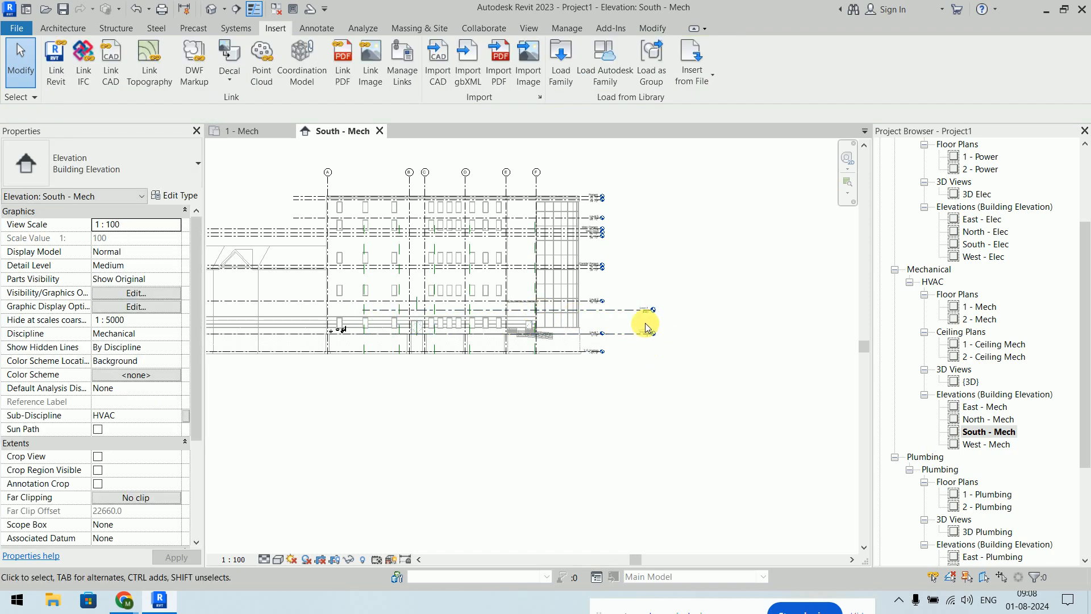
Step: Align the project's Level 2 with the linked model's Level 2 at 18' - 0"
scroll(649, 323, up, 4)
middle_drag(714, 311, 710, 433)
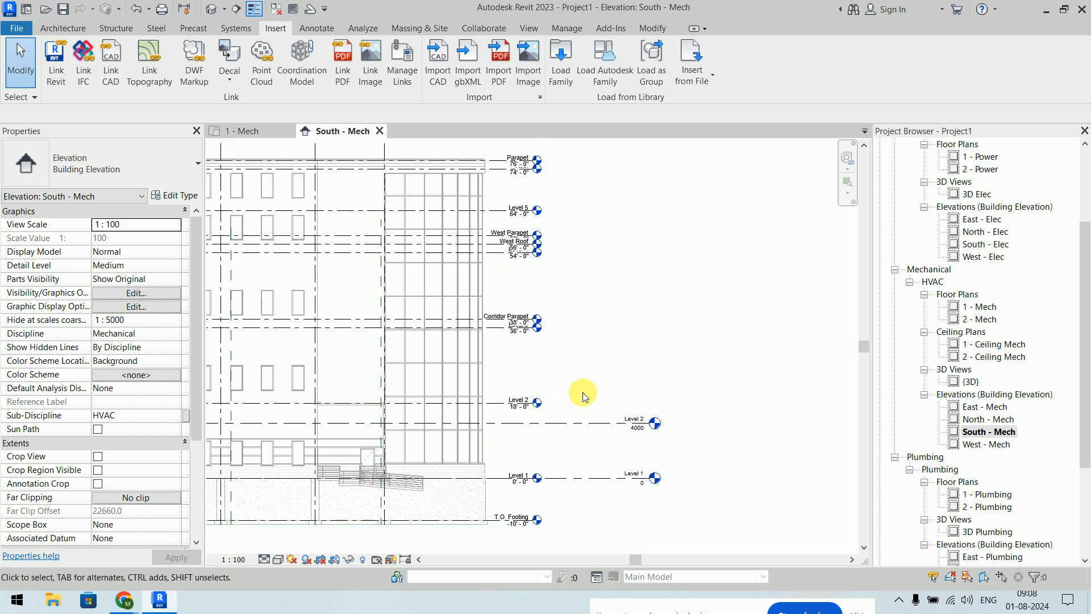
middle_drag(595, 436, 603, 343)
scroll(541, 381, up, 3)
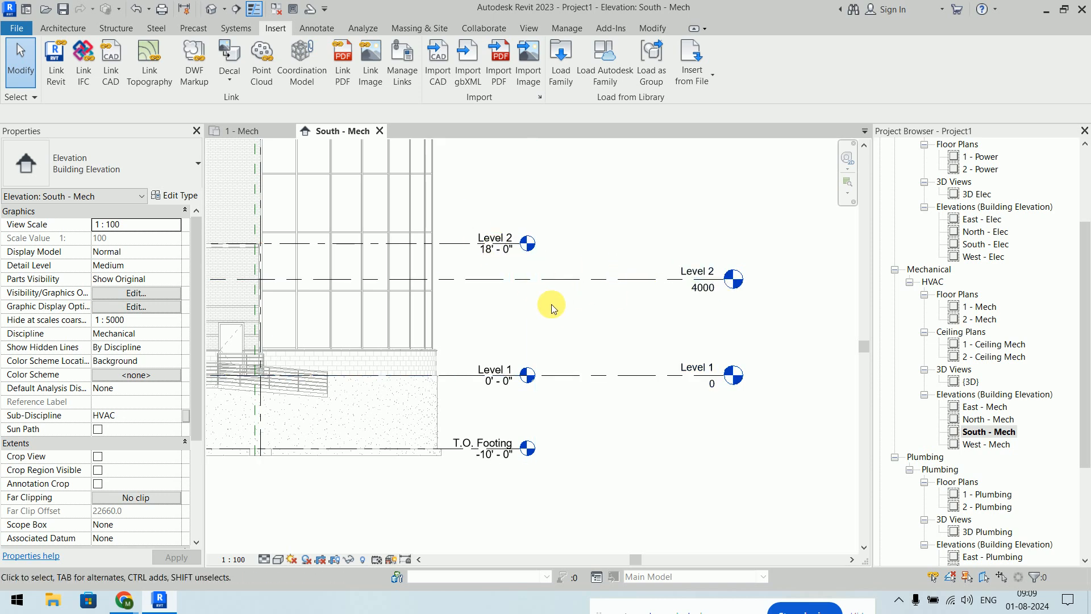
key(a)
key(l)
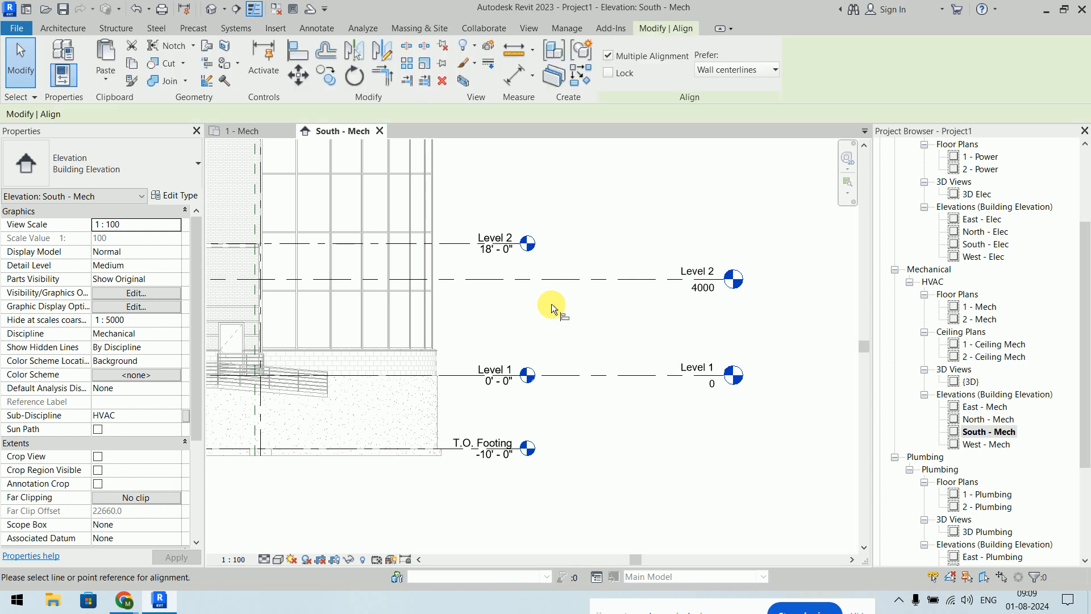
click(452, 244)
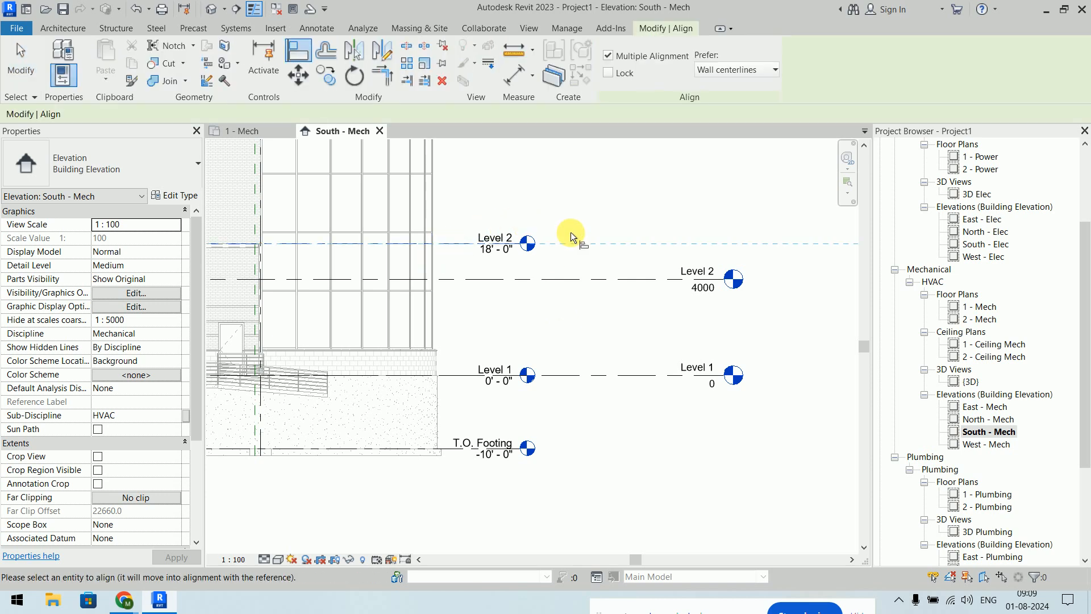
click(582, 279)
key(Escape)
scroll(633, 302, down, 2)
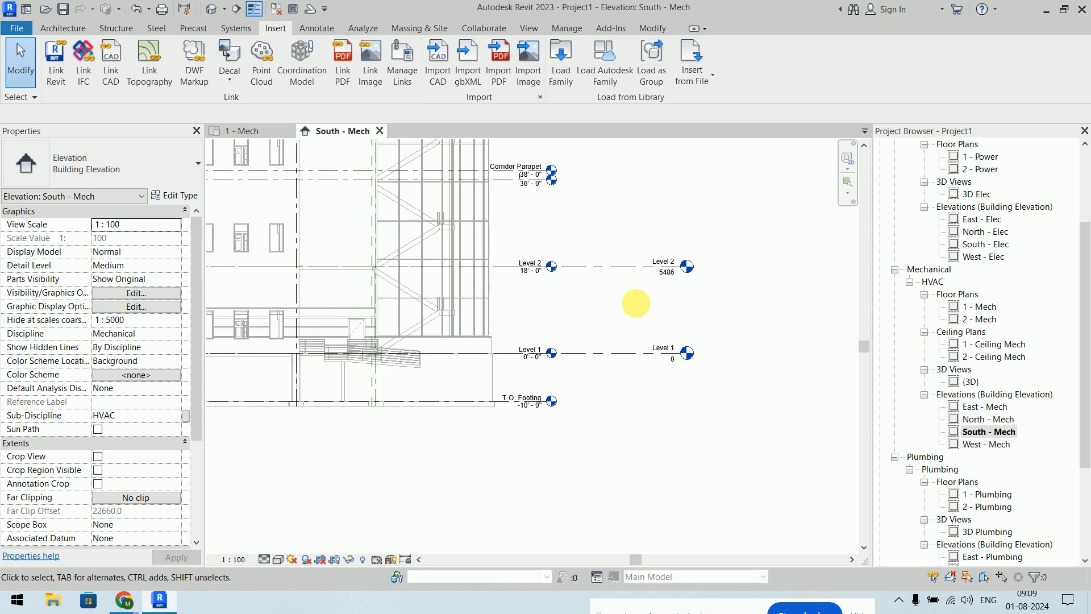
Step: Start a Copy/Monitor session on the linked architectural model
middle_drag(633, 302, 639, 430)
scroll(633, 425, down, 3)
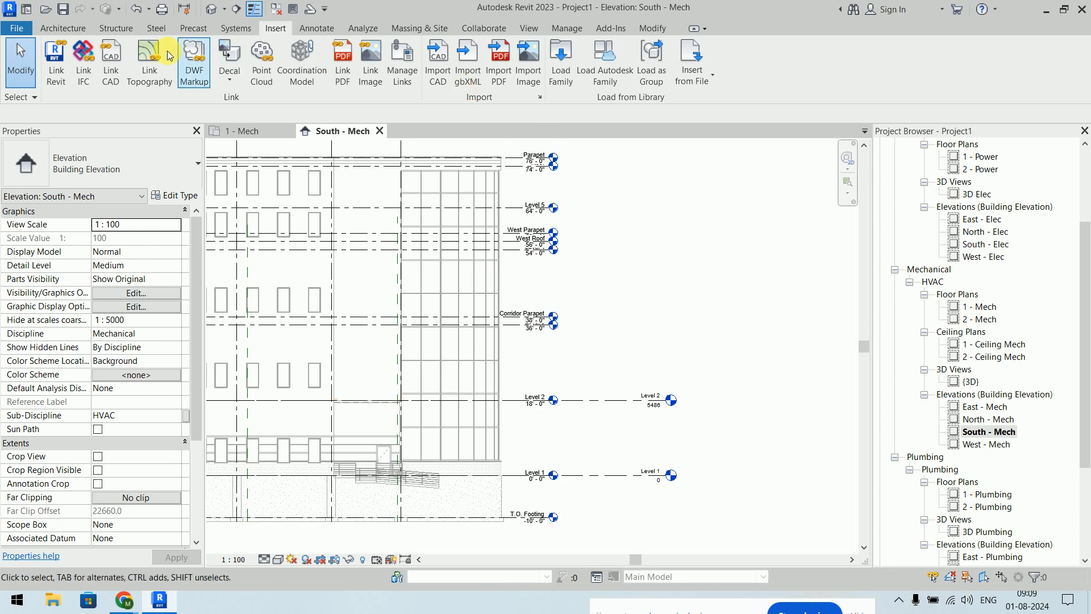
click(482, 29)
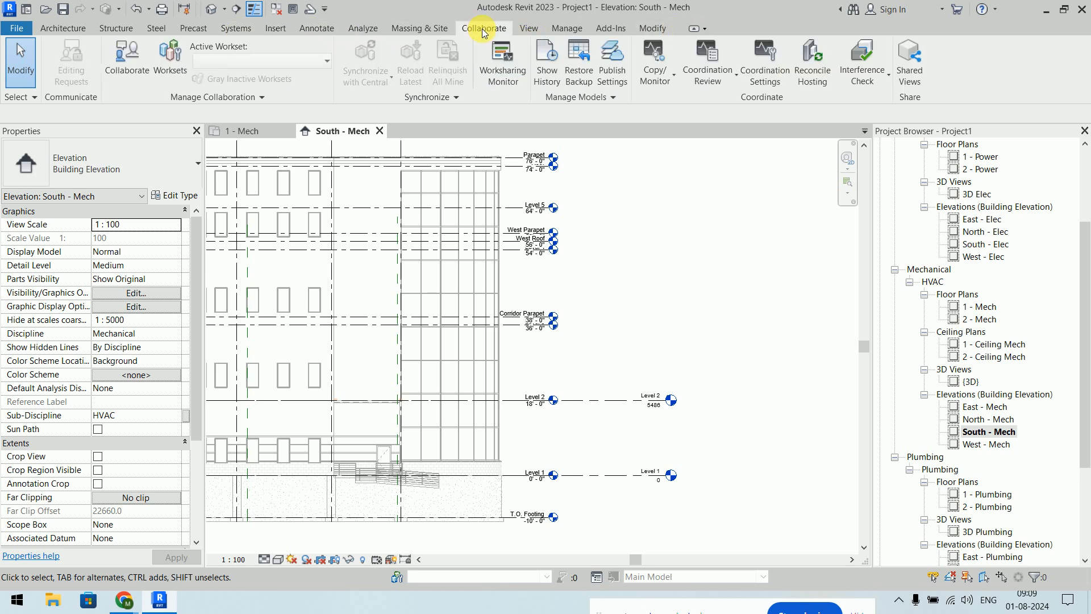
click(673, 83)
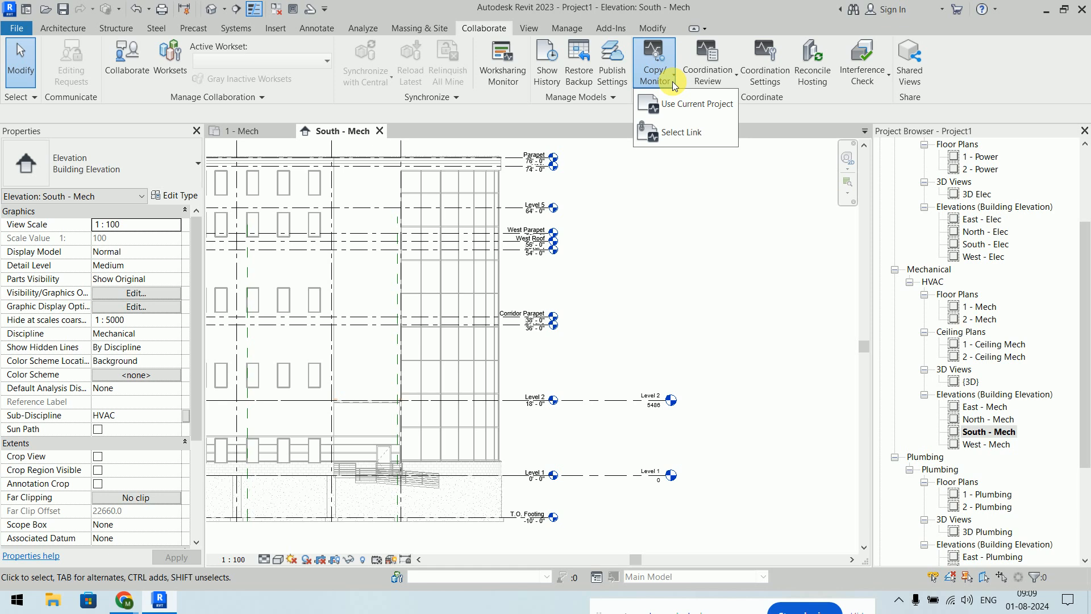
click(659, 133)
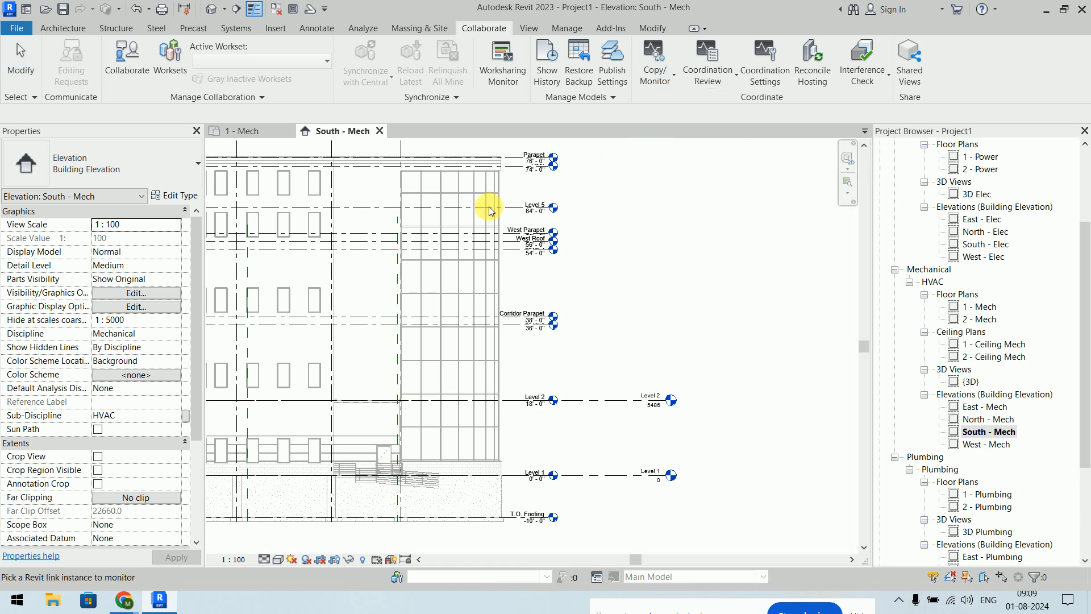
click(477, 241)
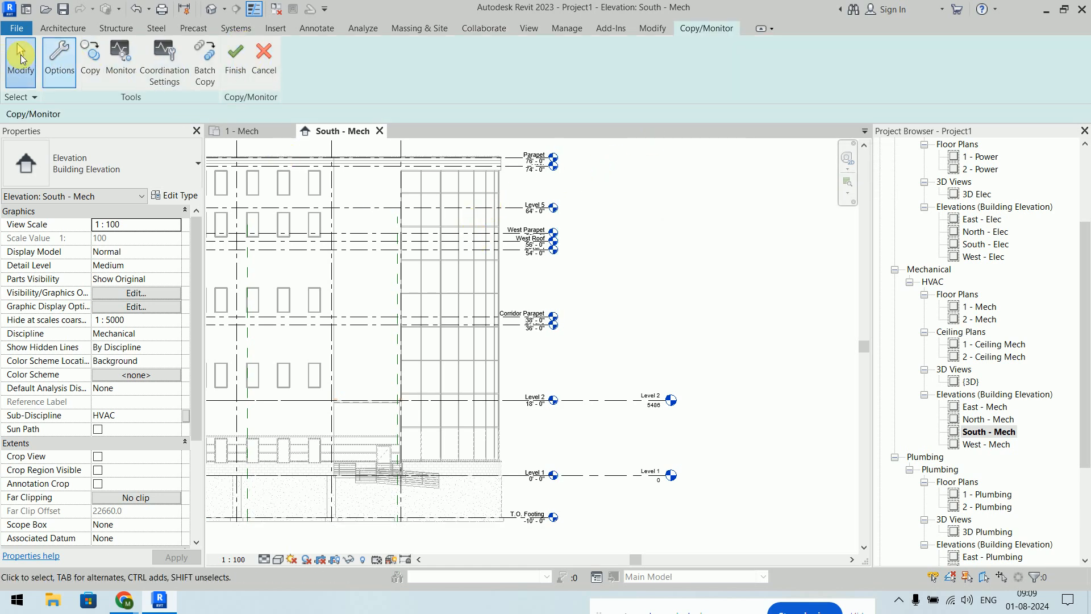
Step: Copy the linked model's T.O. Footing, Level 3, Level 4, Level 5 and Roof levels into the project as one multiple selection
click(97, 69)
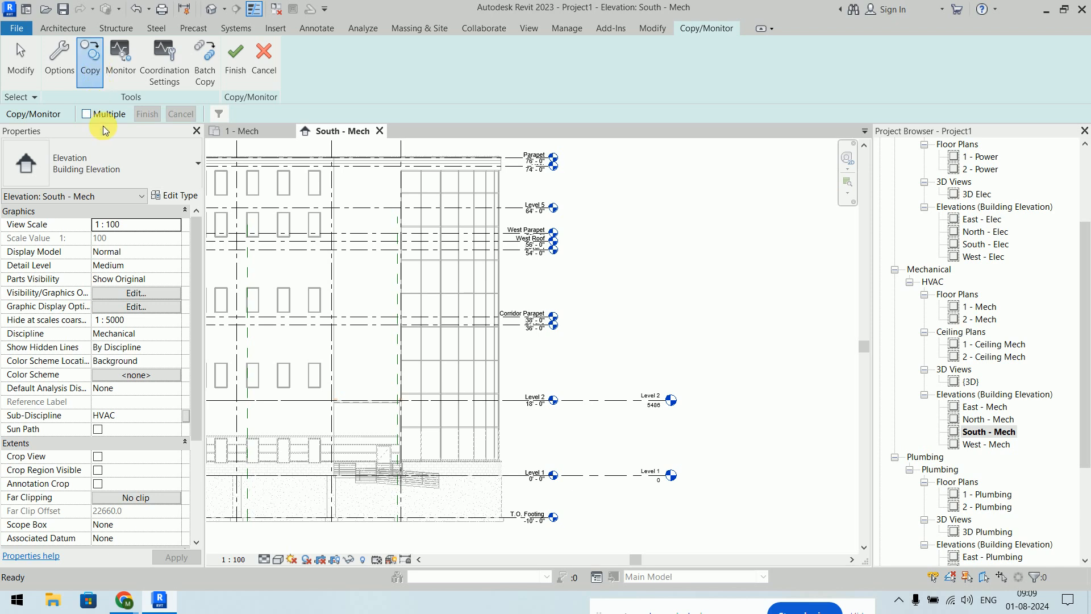
click(87, 115)
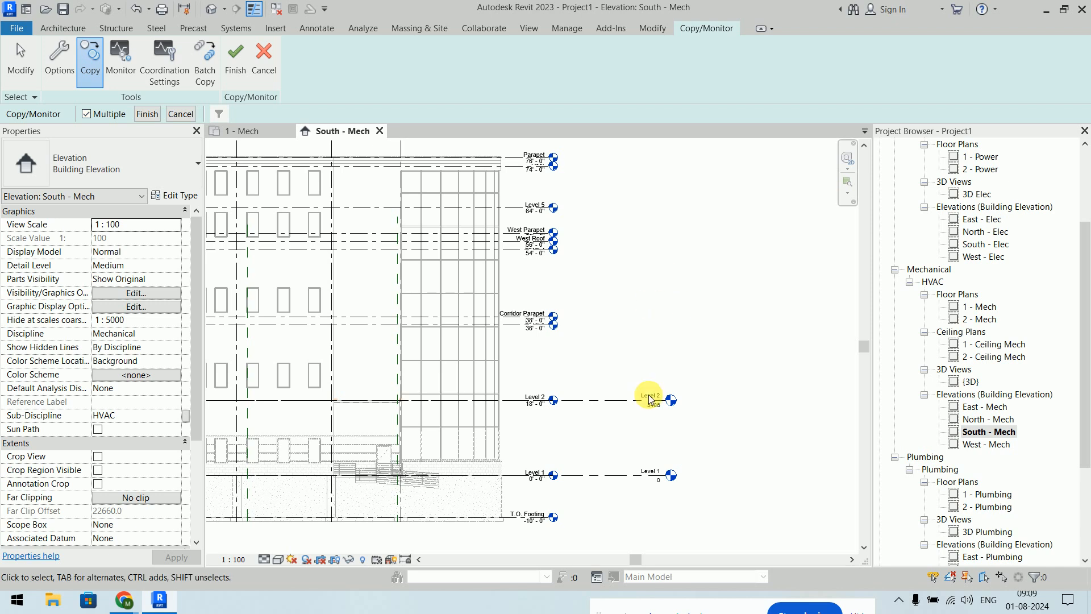
click(495, 517)
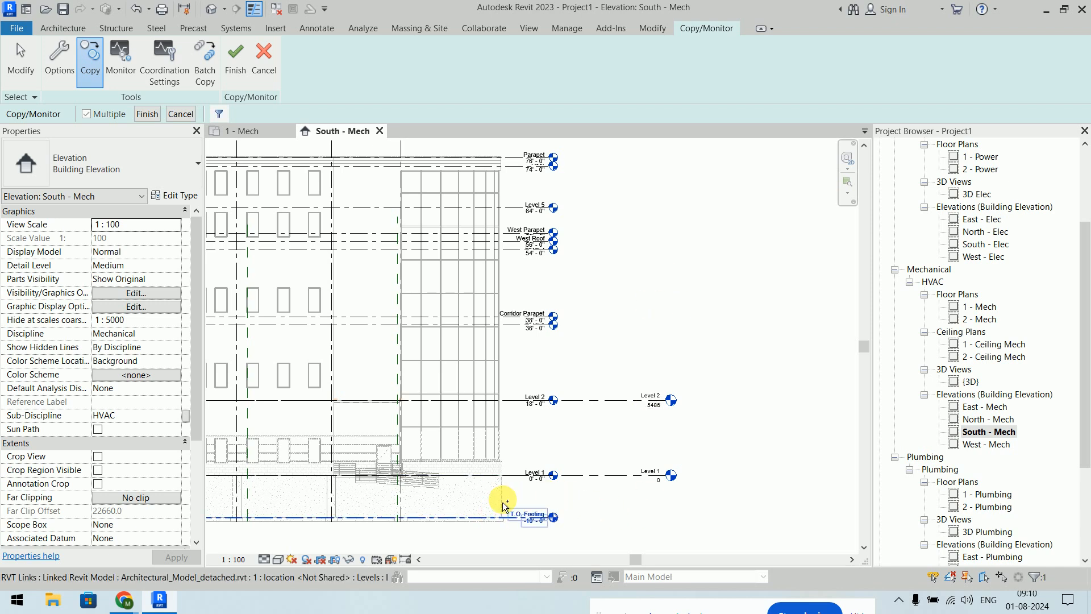
click(512, 325)
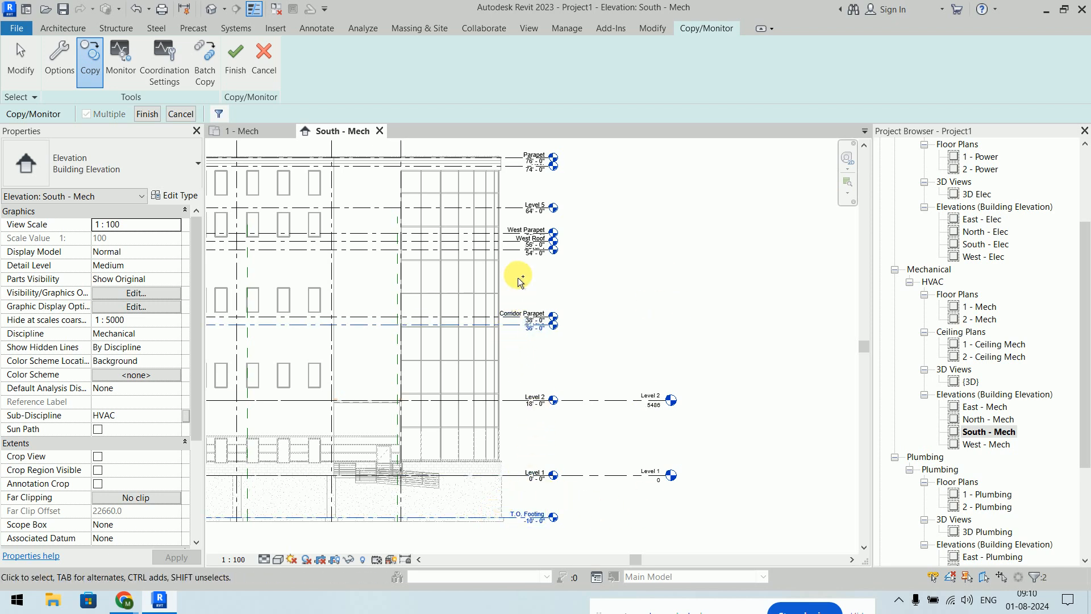
click(513, 259)
click(511, 212)
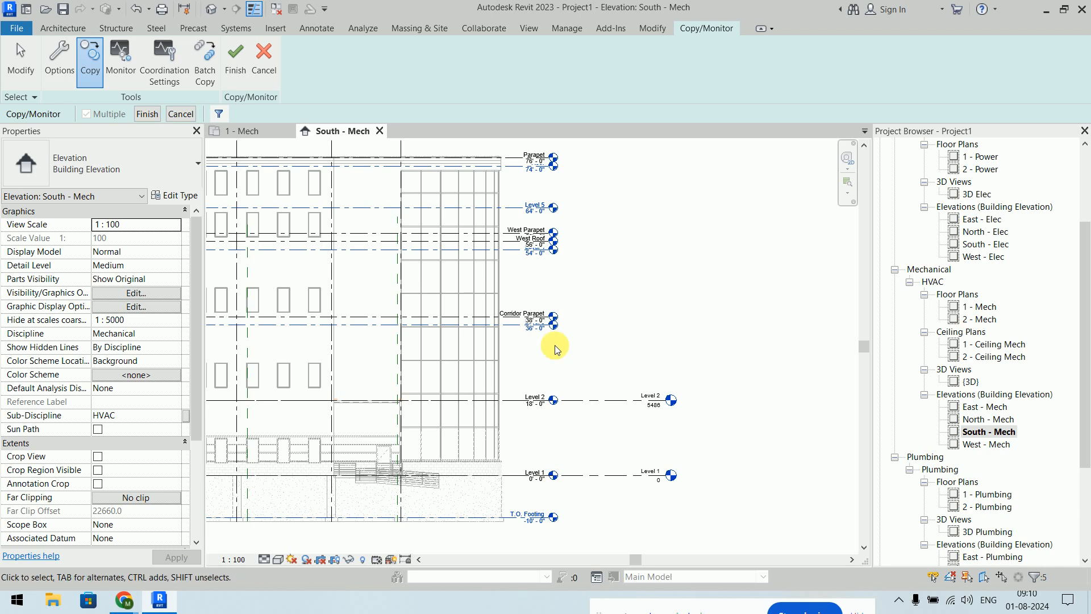
click(158, 115)
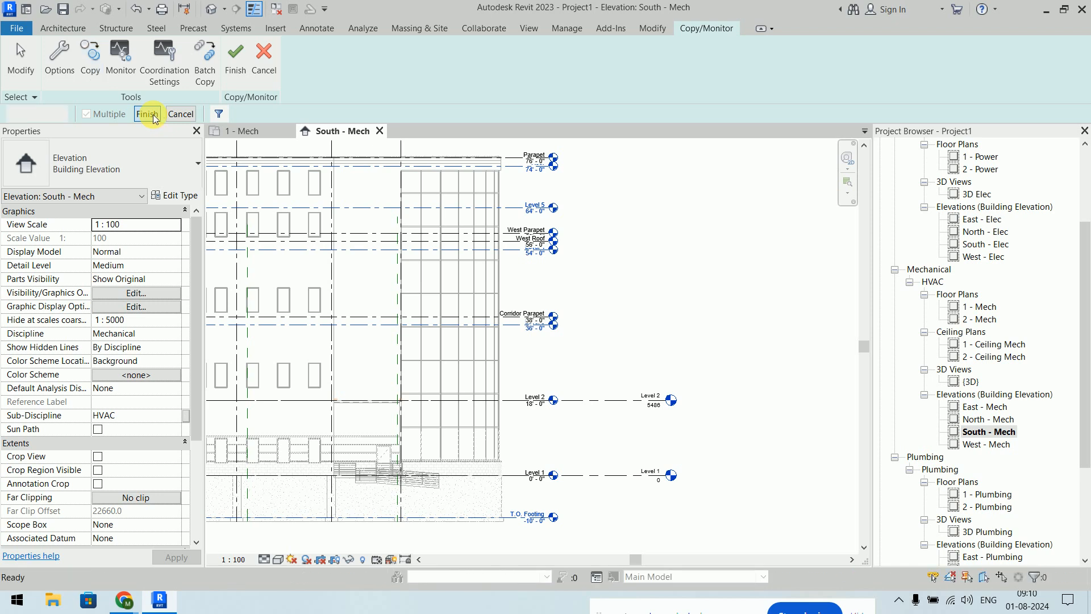
key(Escape)
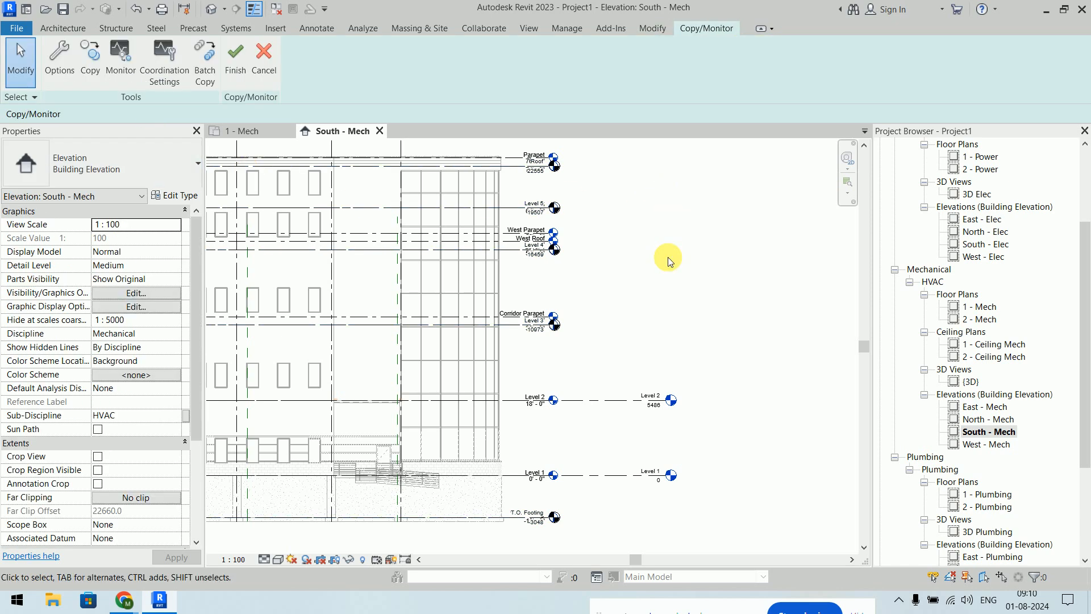
Step: Monitor the project's Level 1 and Level 2 against the matching linked levels and finish the Copy/Monitor session
click(120, 55)
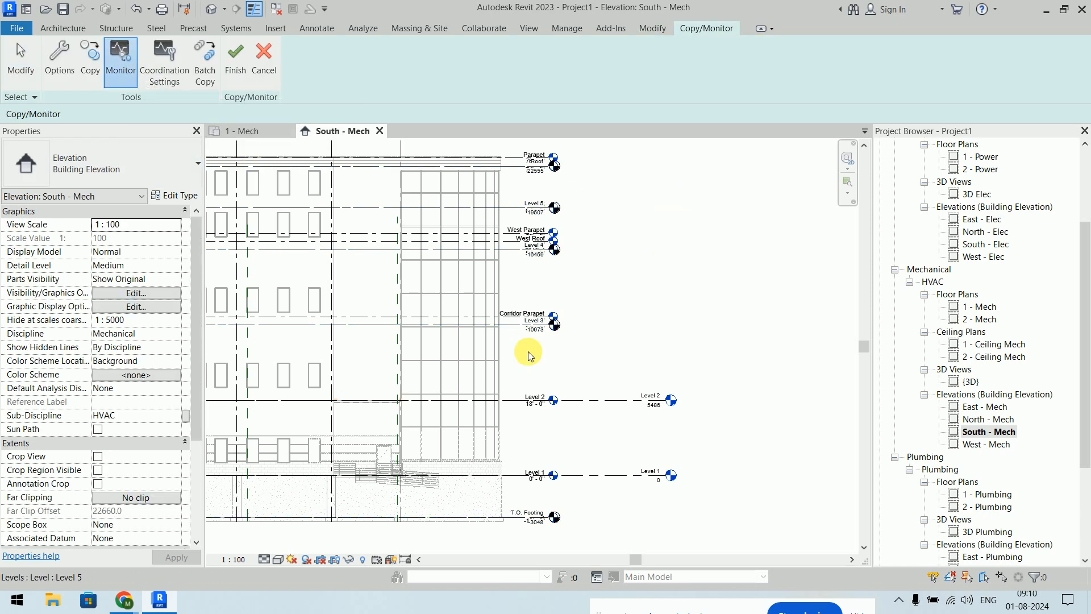
click(604, 400)
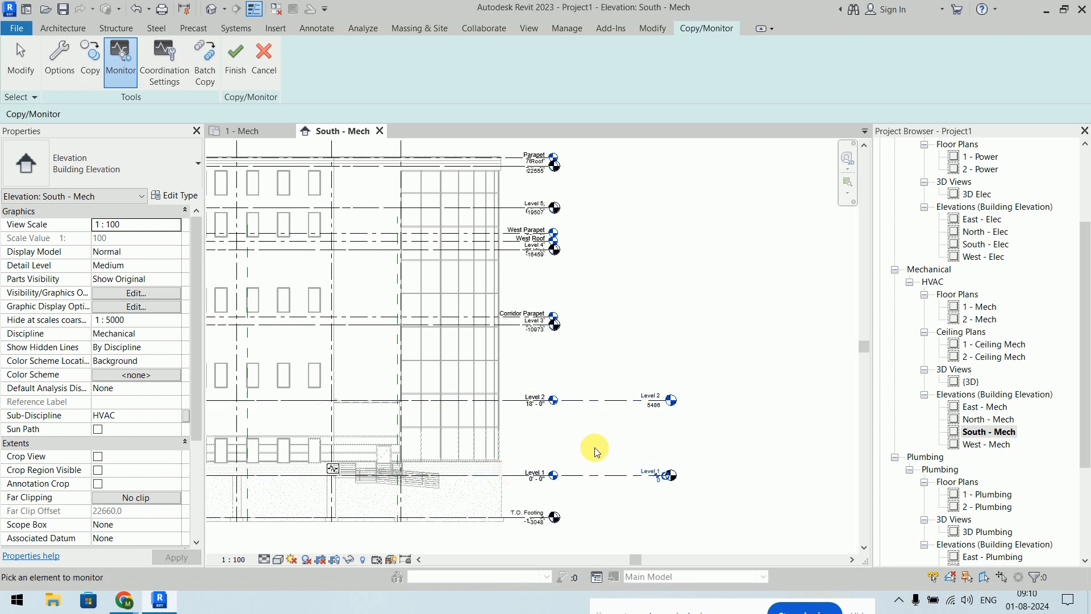
click(235, 61)
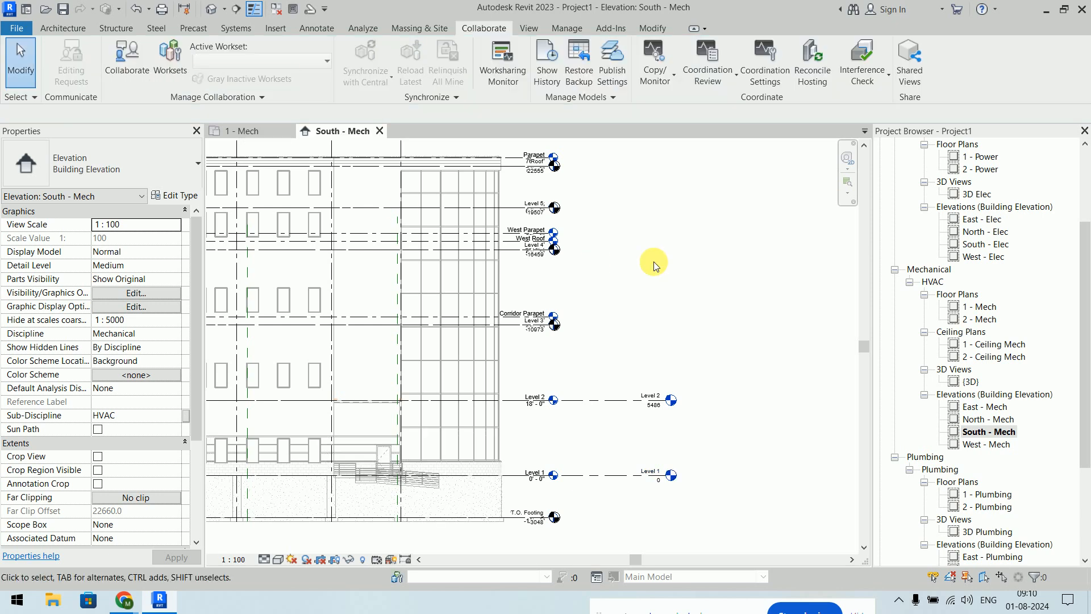
Step: Extend the copied levels so their heads line up with the project's Level 1 and Level 2 heads
click(547, 169)
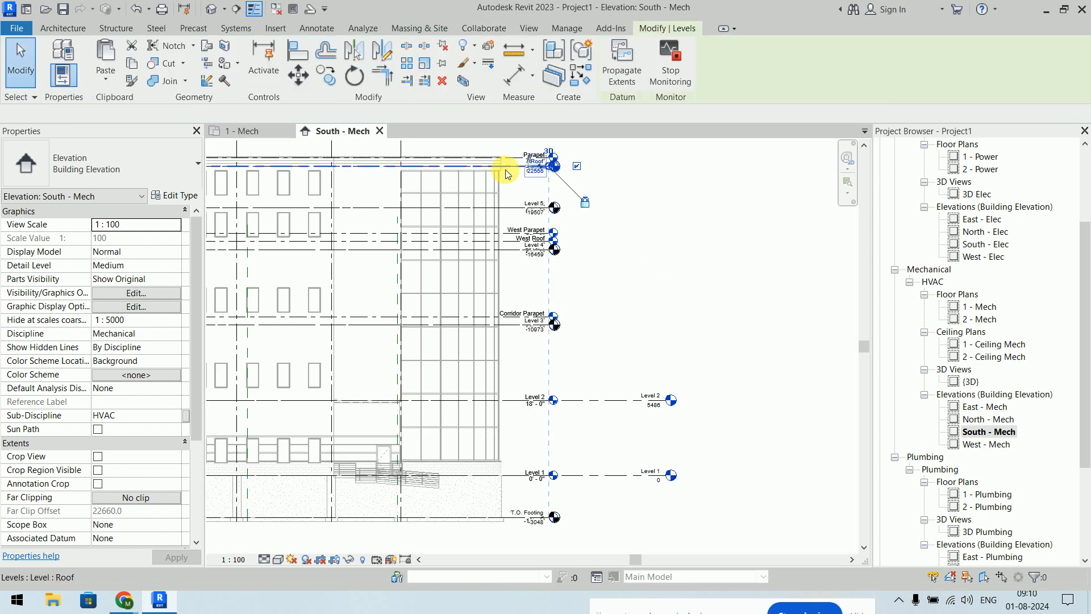
drag(550, 169, 671, 168)
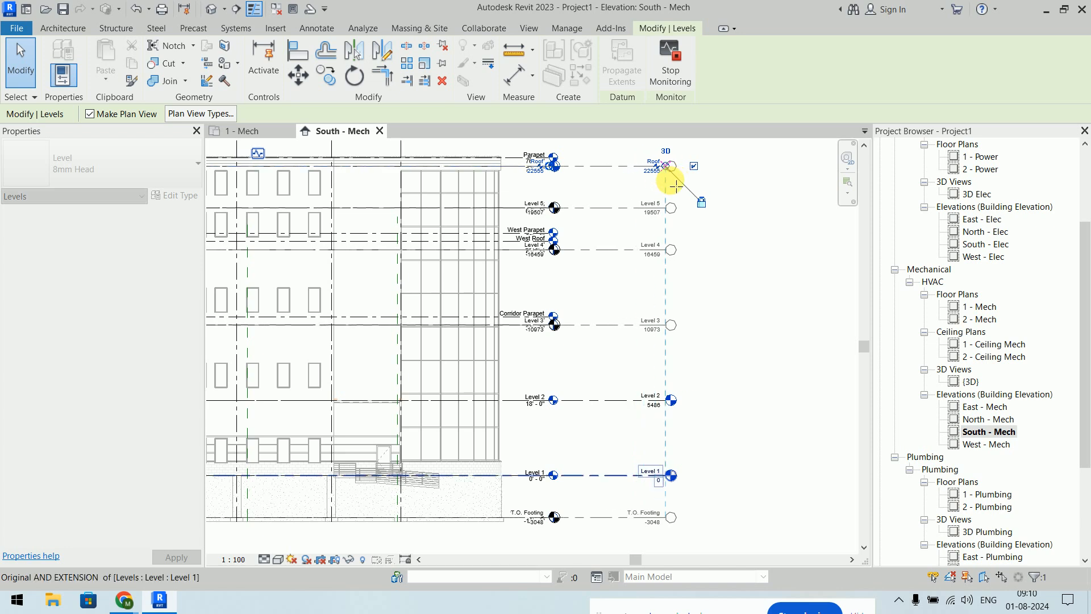
click(743, 296)
scroll(740, 251, down, 2)
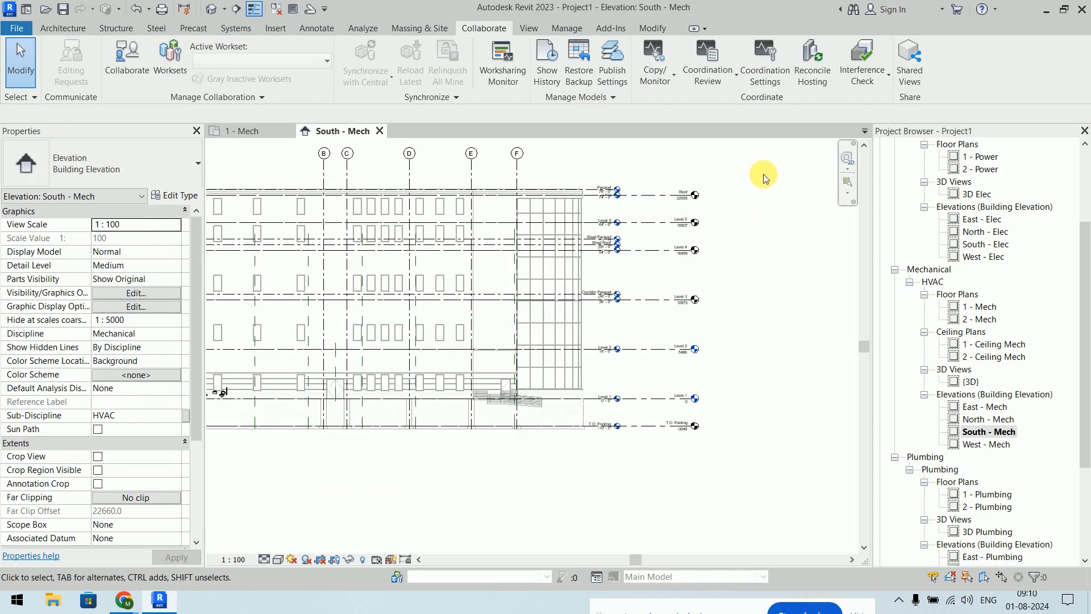
Step: Examine the monitoring markers on the project's levels and compare the level heads with those of the linked model
drag(682, 482, 659, 509)
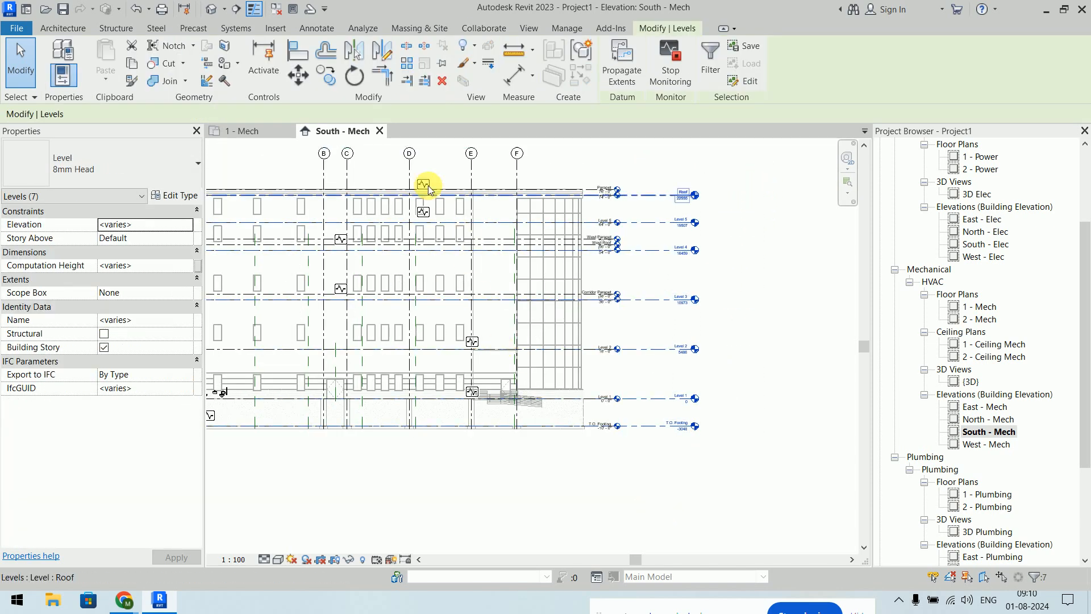
middle_drag(407, 382, 527, 438)
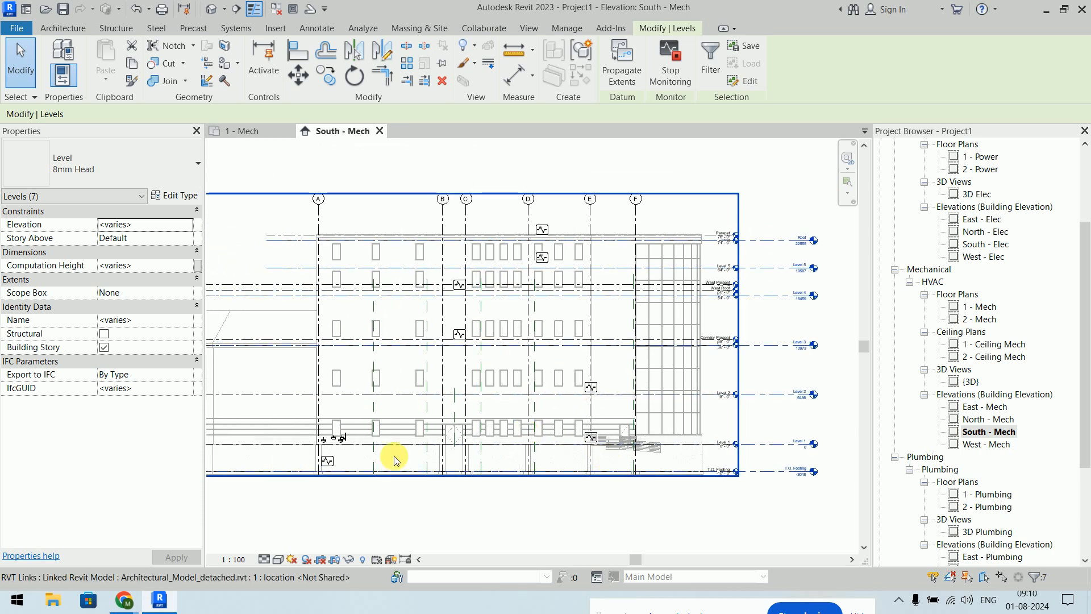
click(584, 537)
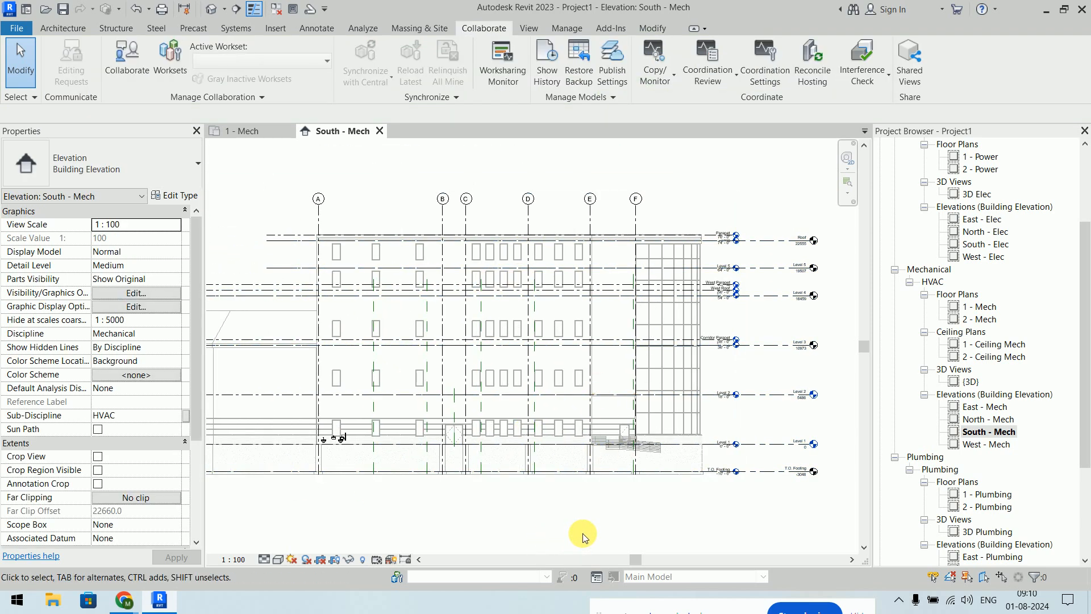
middle_drag(660, 539, 597, 514)
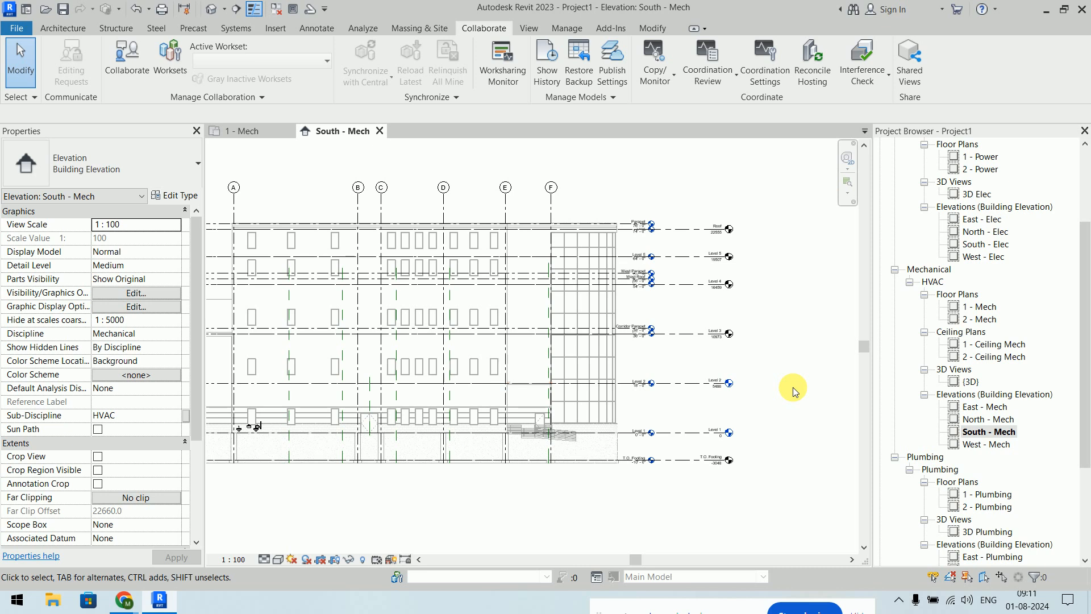
scroll(793, 387, up, 5)
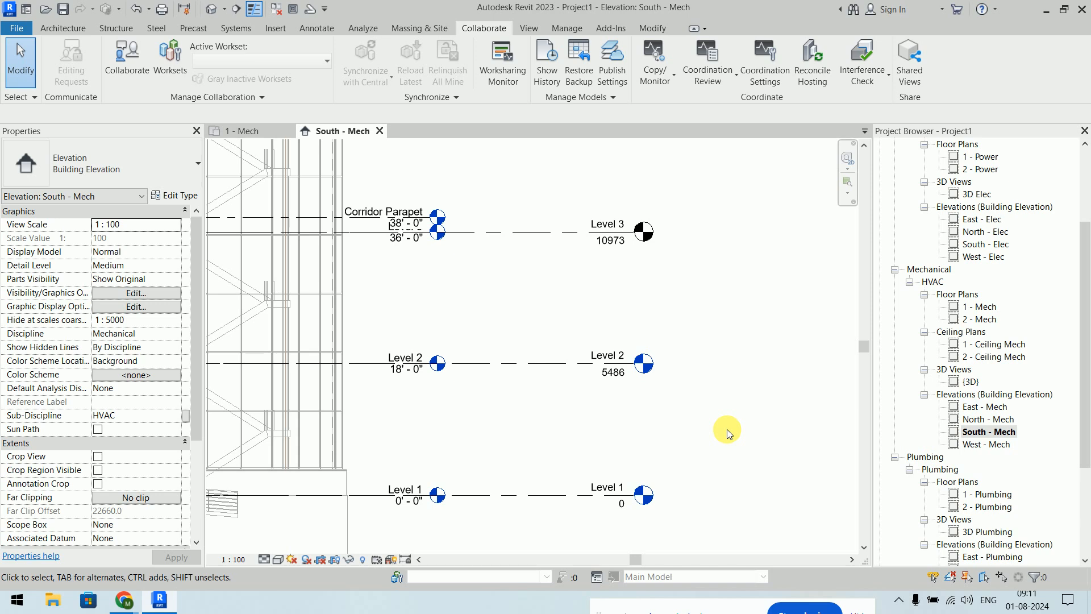
middle_drag(724, 428, 728, 382)
scroll(728, 382, down, 4)
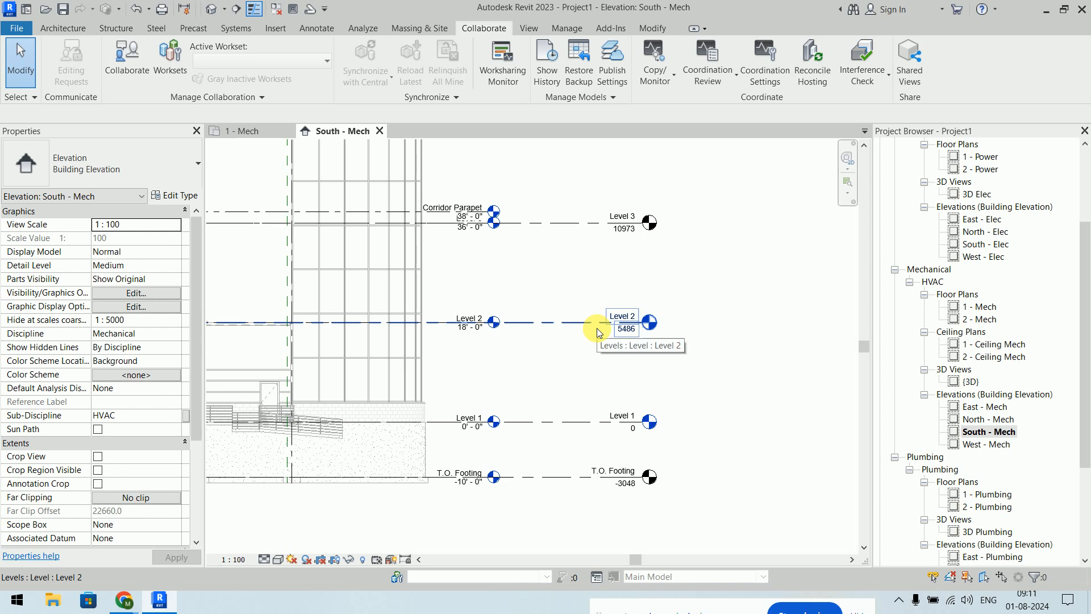
scroll(673, 296, down, 3)
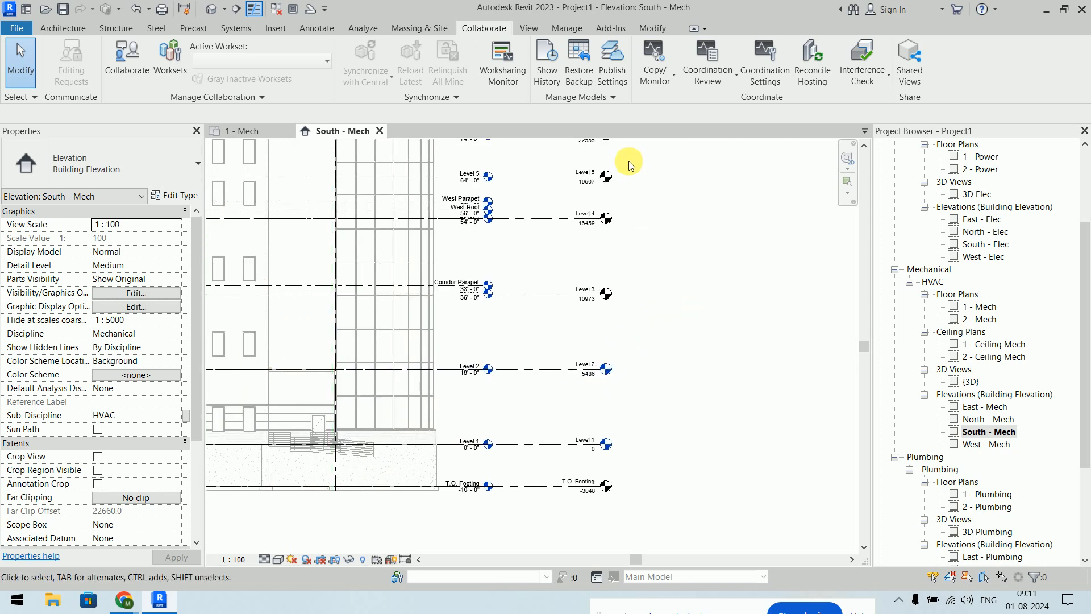
scroll(642, 332, up, 3)
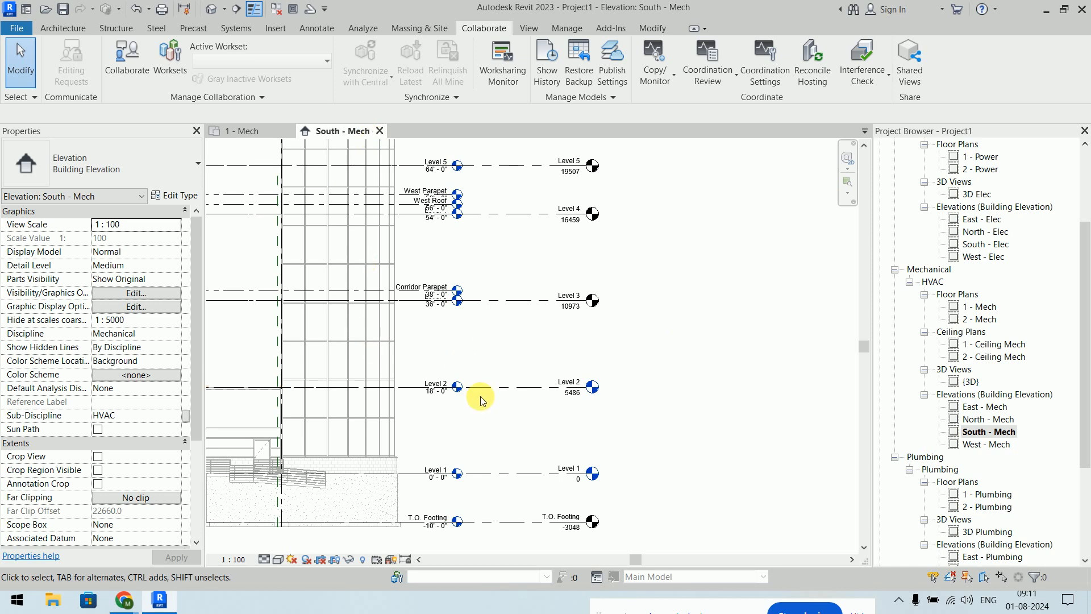
Step: Set the annotation categories of the Architectural_Model_detached.rvt link to Custom in this elevation's link display settings
key(v)
key(g)
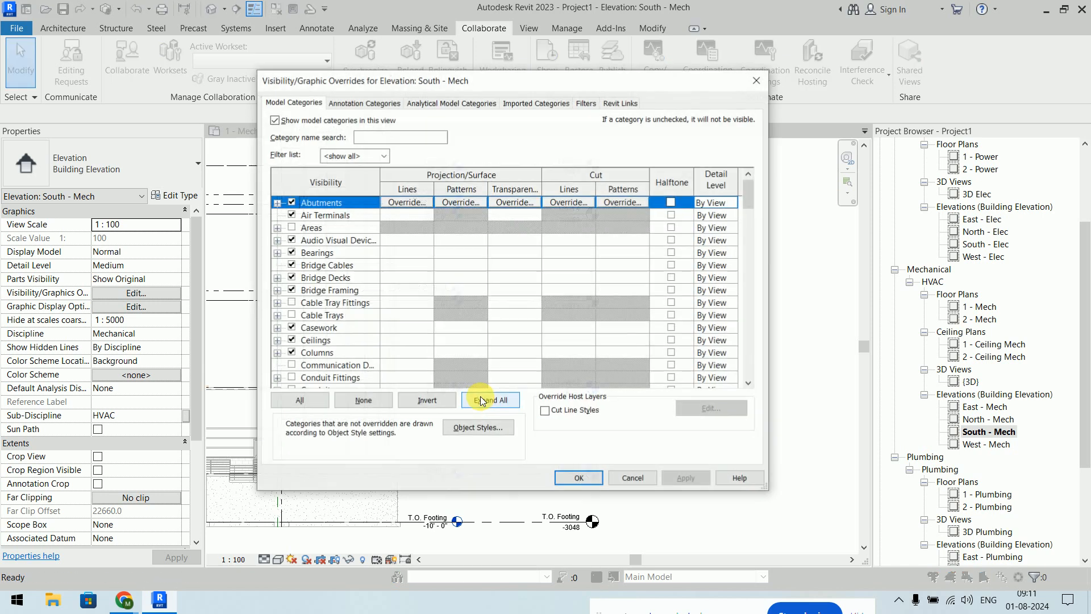
click(633, 103)
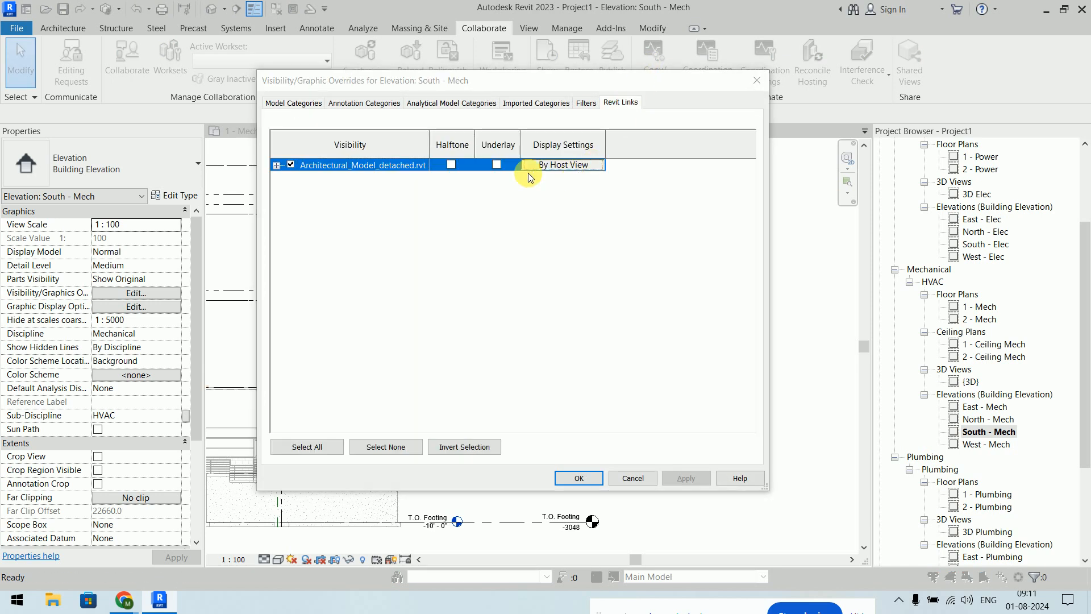
click(563, 165)
click(392, 107)
click(358, 69)
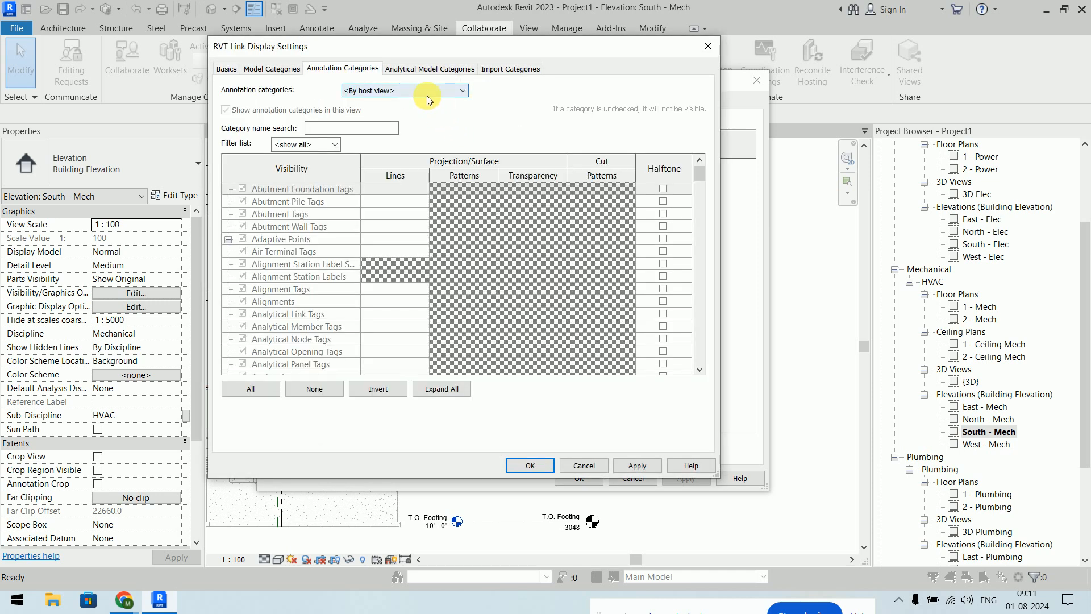
click(427, 92)
click(417, 113)
Step: Hide the link's Levels annotation category and apply the visibility overrides to the South - Mech elevation
drag(699, 175, 710, 253)
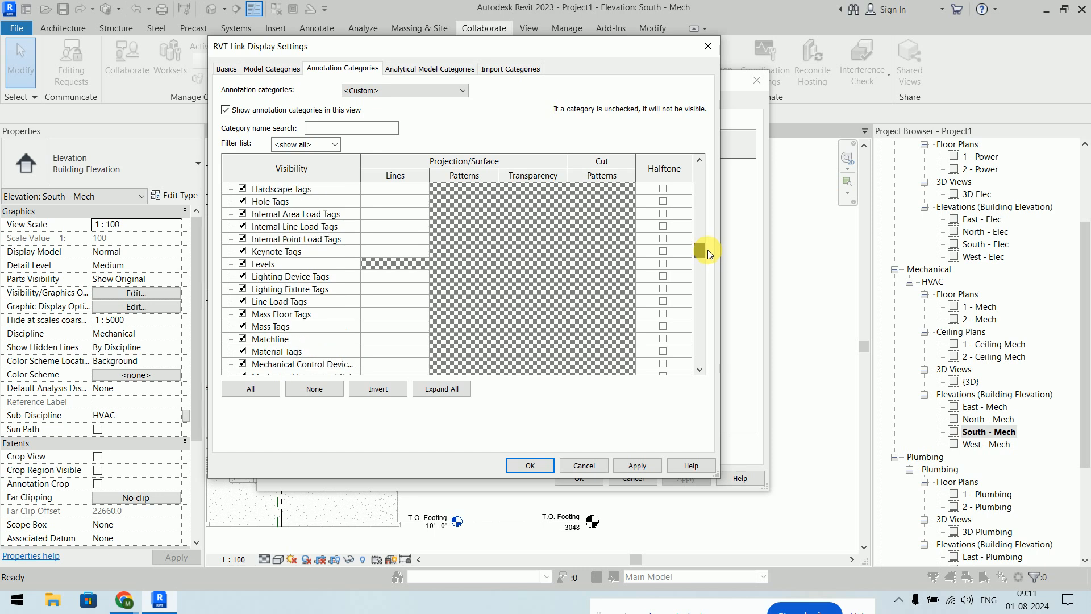
click(245, 263)
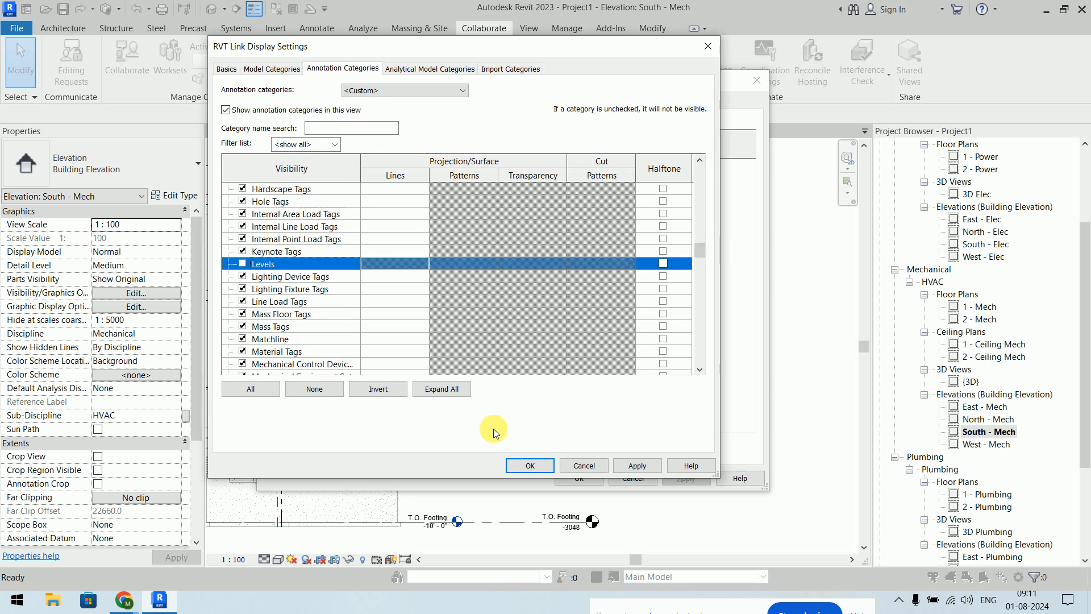
click(539, 467)
click(581, 479)
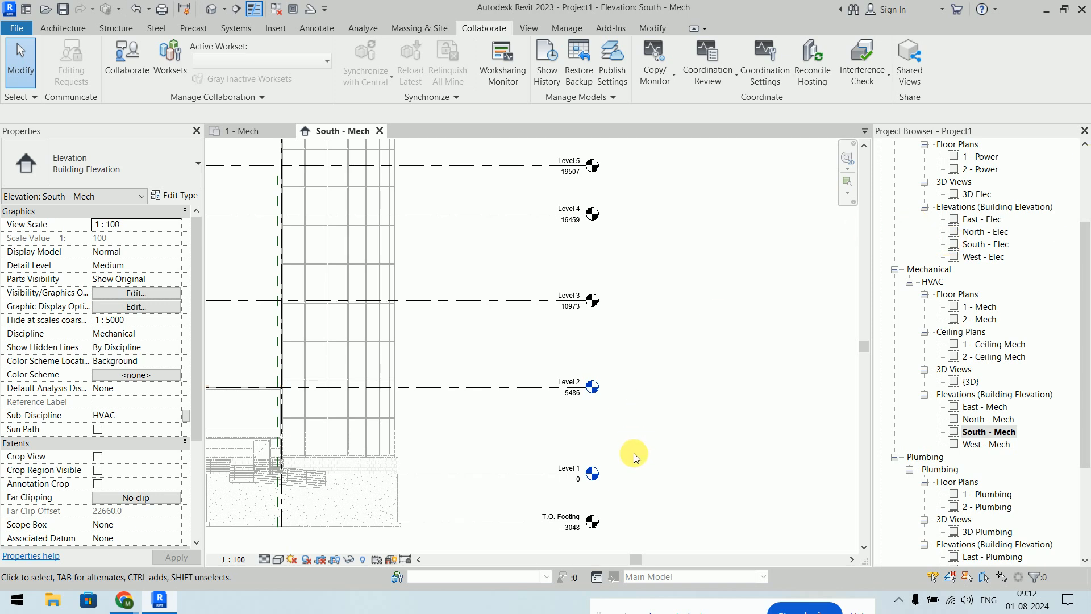
Step: Examine the project's level heads from T.O. Footing up to Roof, comparing the head colours of original and copied levels
middle_drag(633, 452, 574, 267)
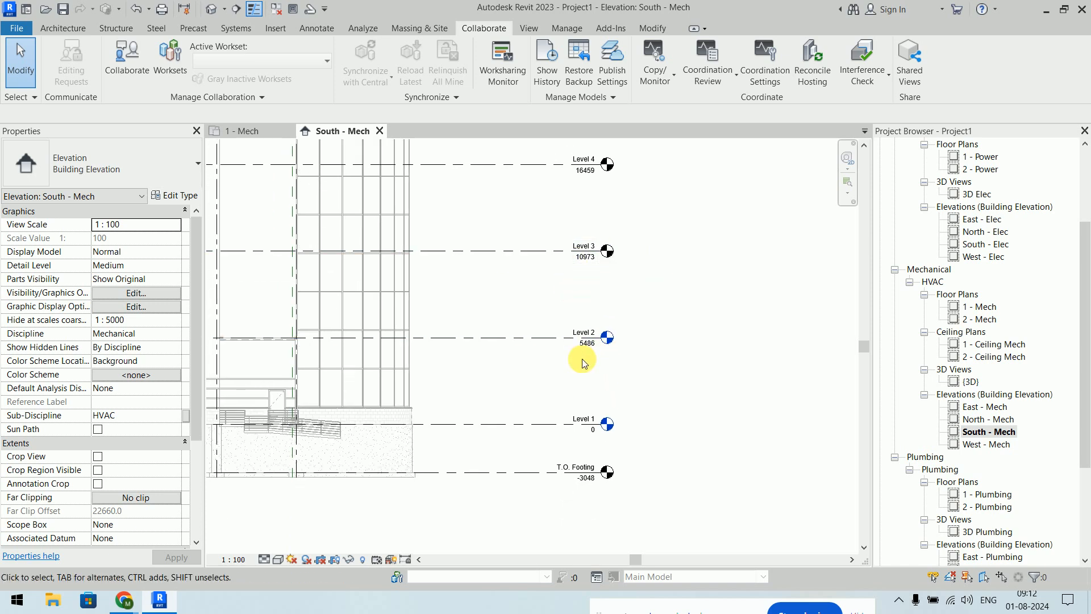
scroll(582, 358, up, 3)
scroll(663, 315, up, 2)
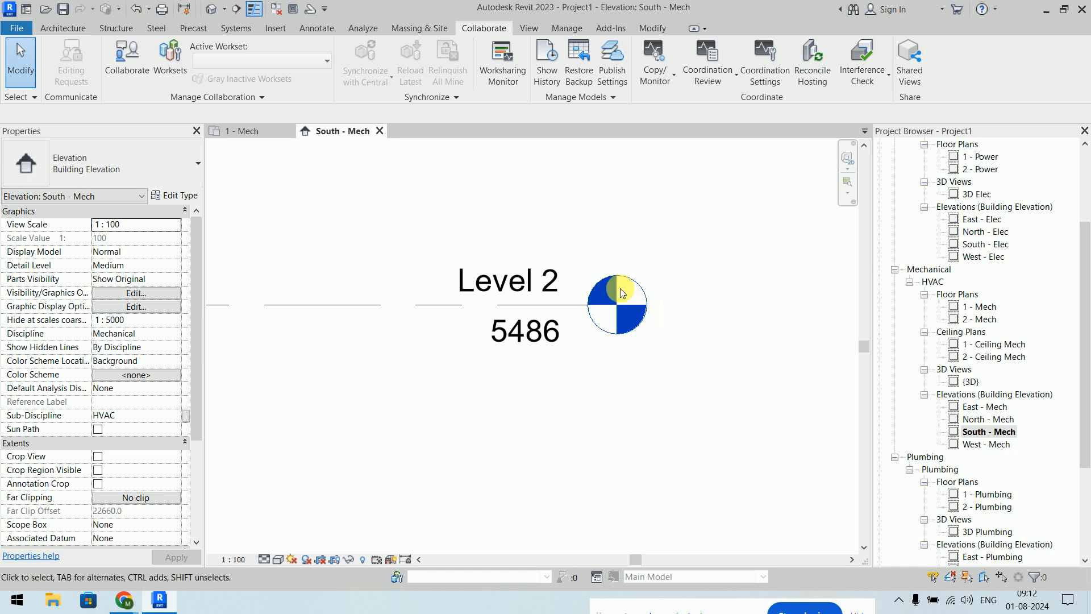
scroll(621, 293, down, 2)
scroll(631, 421, down, 3)
scroll(634, 427, up, 4)
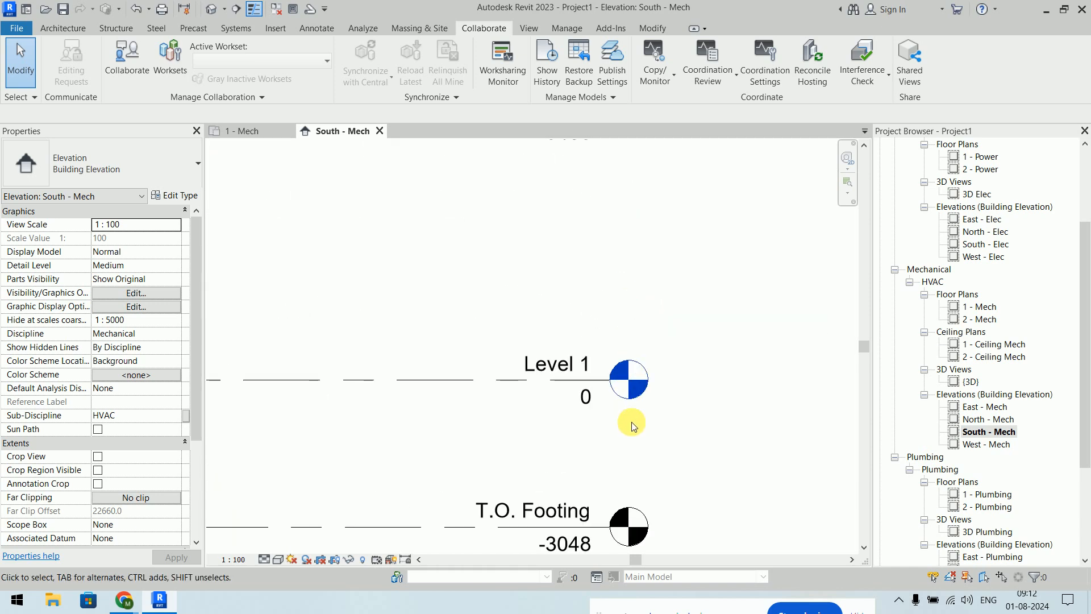
scroll(634, 423, up, 2)
scroll(649, 503, down, 4)
scroll(649, 510, up, 4)
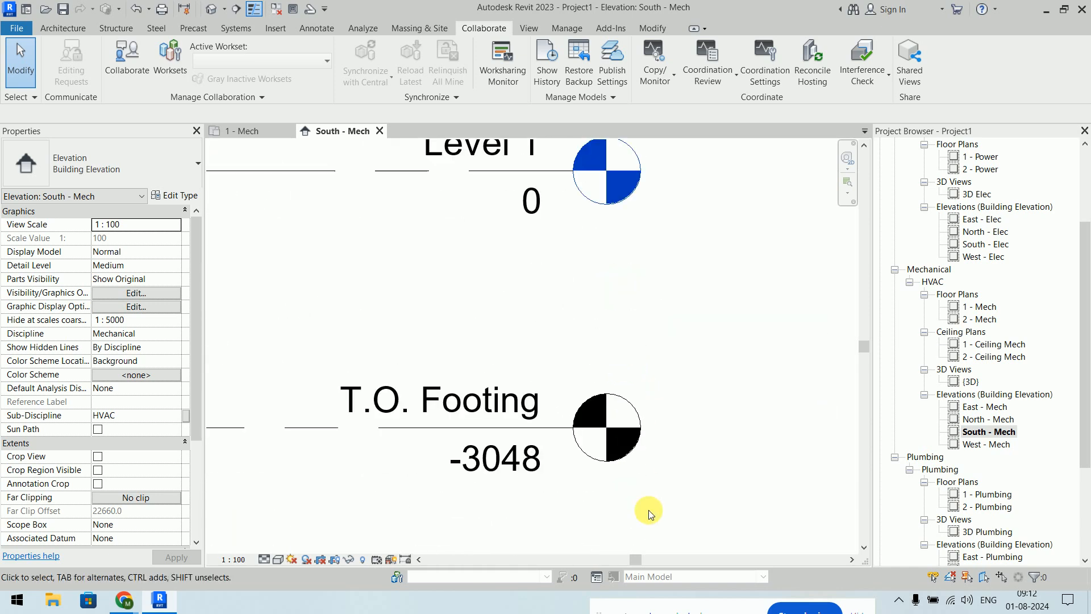
scroll(649, 509, down, 5)
middle_drag(693, 353, 698, 513)
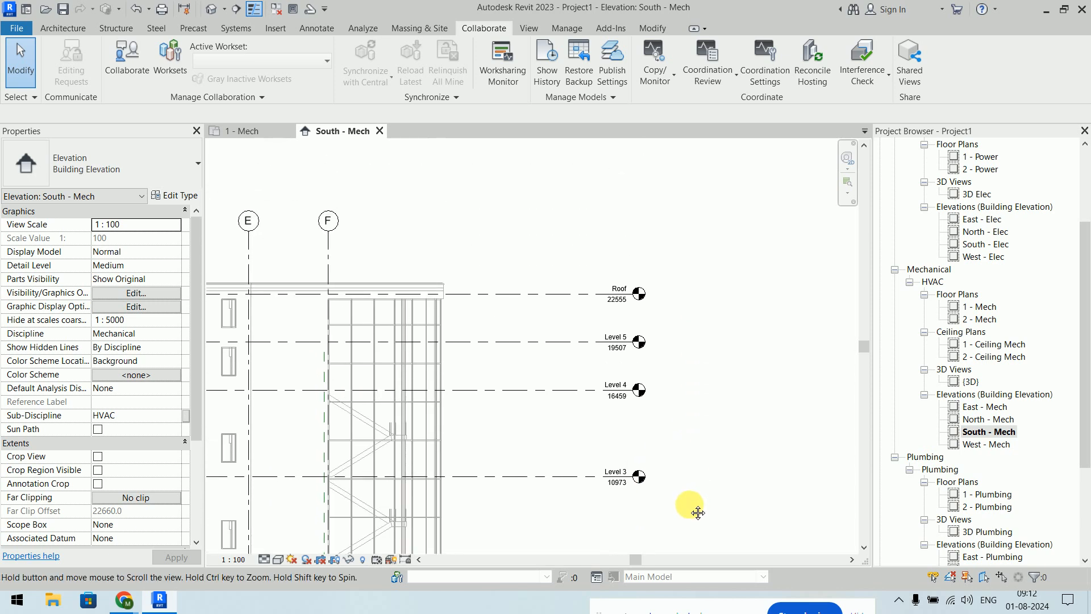
scroll(676, 420, up, 3)
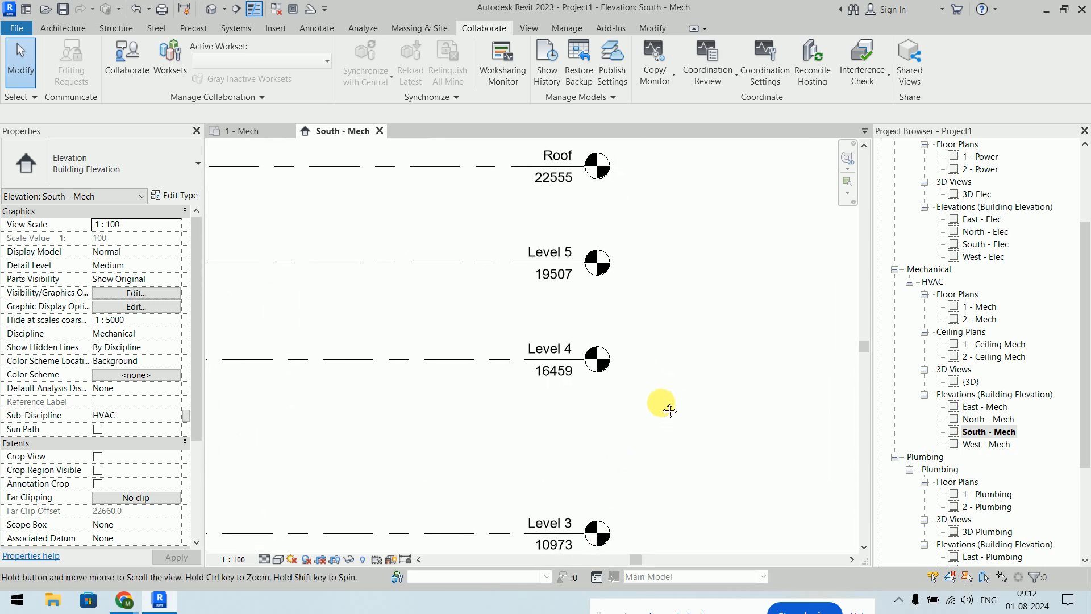
middle_drag(669, 411, 662, 404)
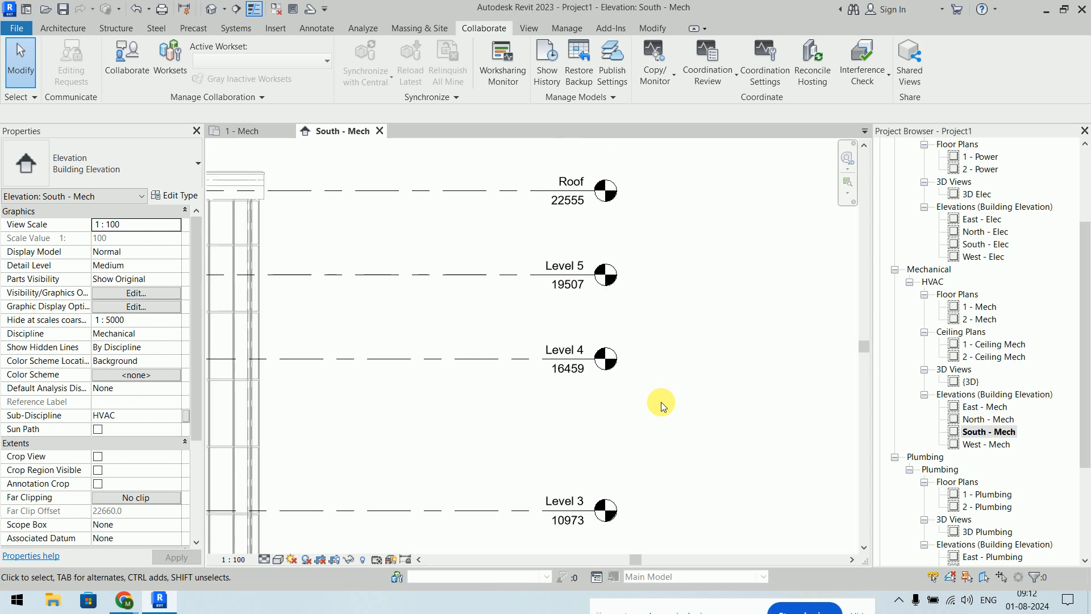
scroll(660, 401, down, 4)
middle_drag(660, 402, 649, 264)
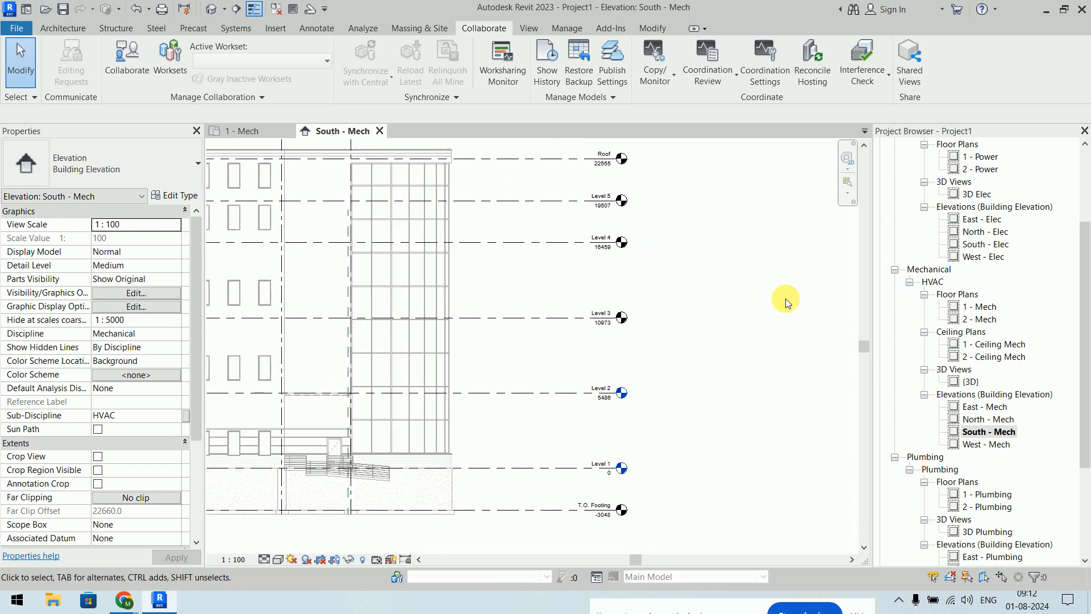